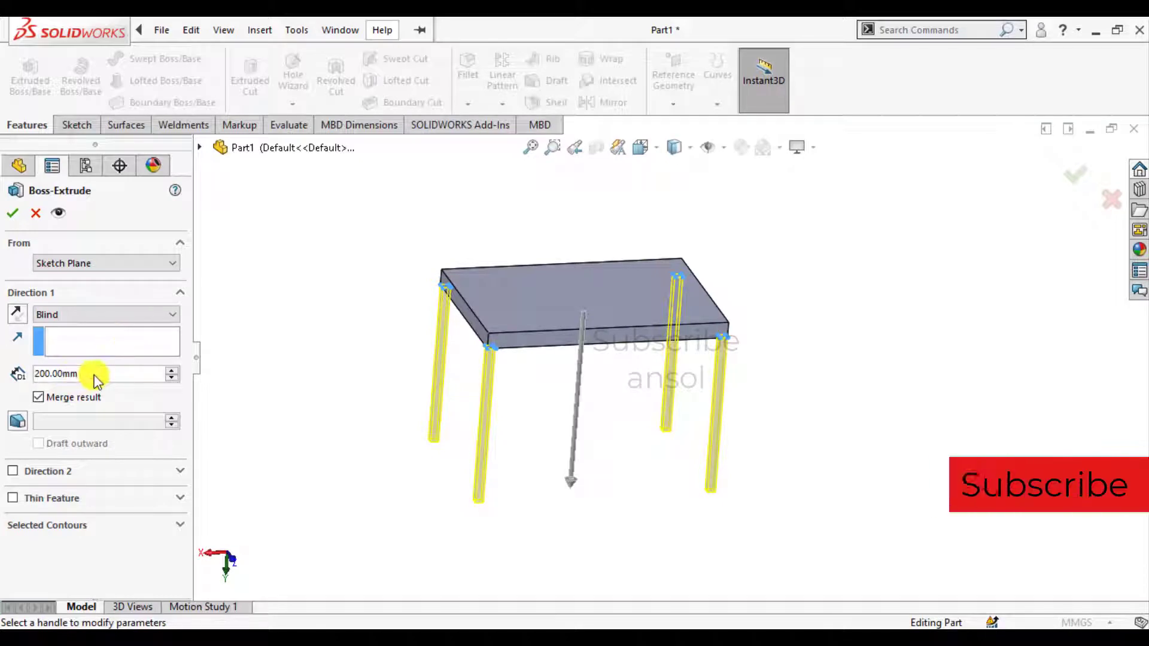
- Extrude the four table leg profiles to a blind depth of 150 mm
{"action": "type", "text": "150"}
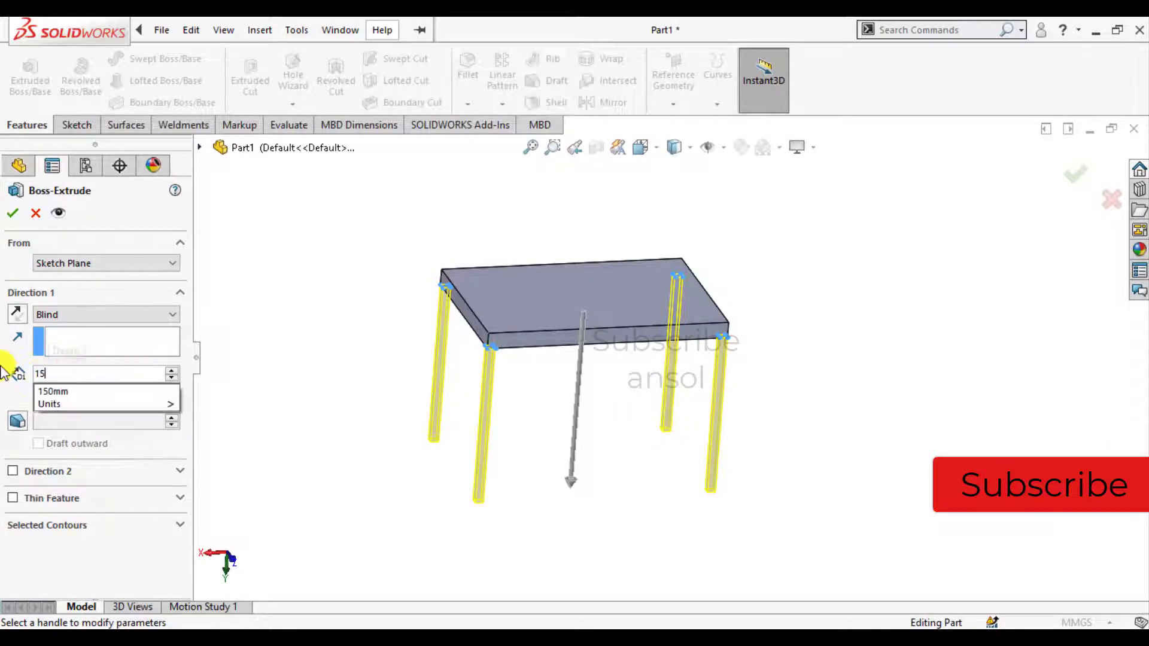
{"action": "key", "text": "Return"}
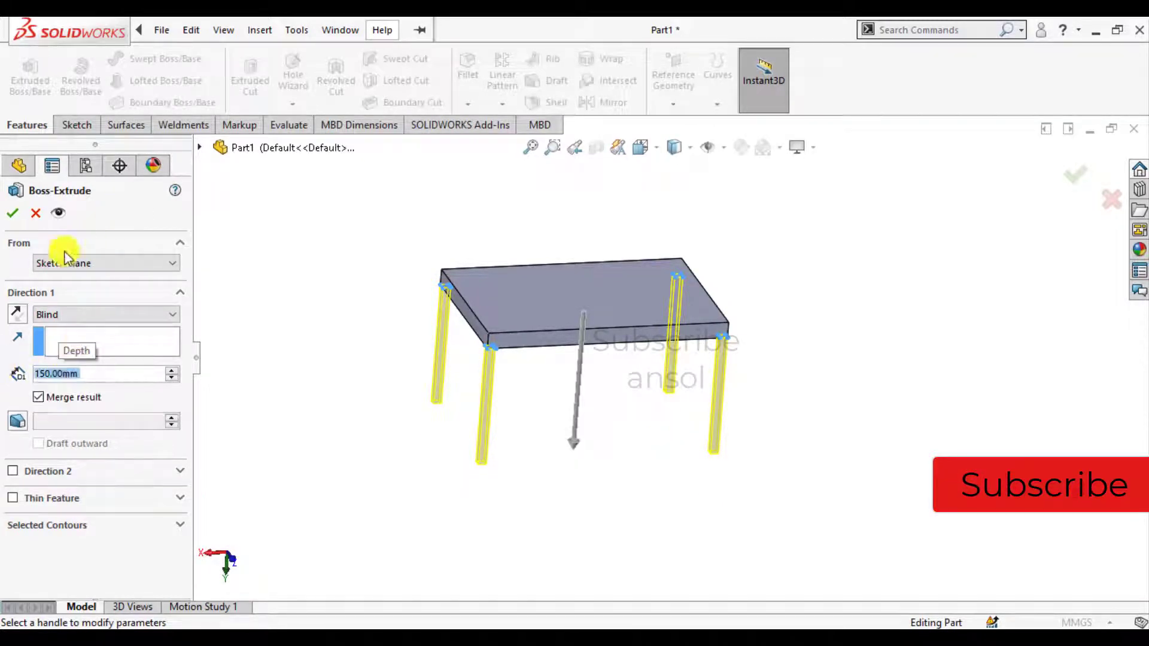
{"action": "left_click", "coordinate": [13, 213]}
{"action": "left_click", "coordinate": [302, 310]}
{"action": "middle_click_drag", "start_coordinate": [584, 398], "coordinate": [652, 402]}
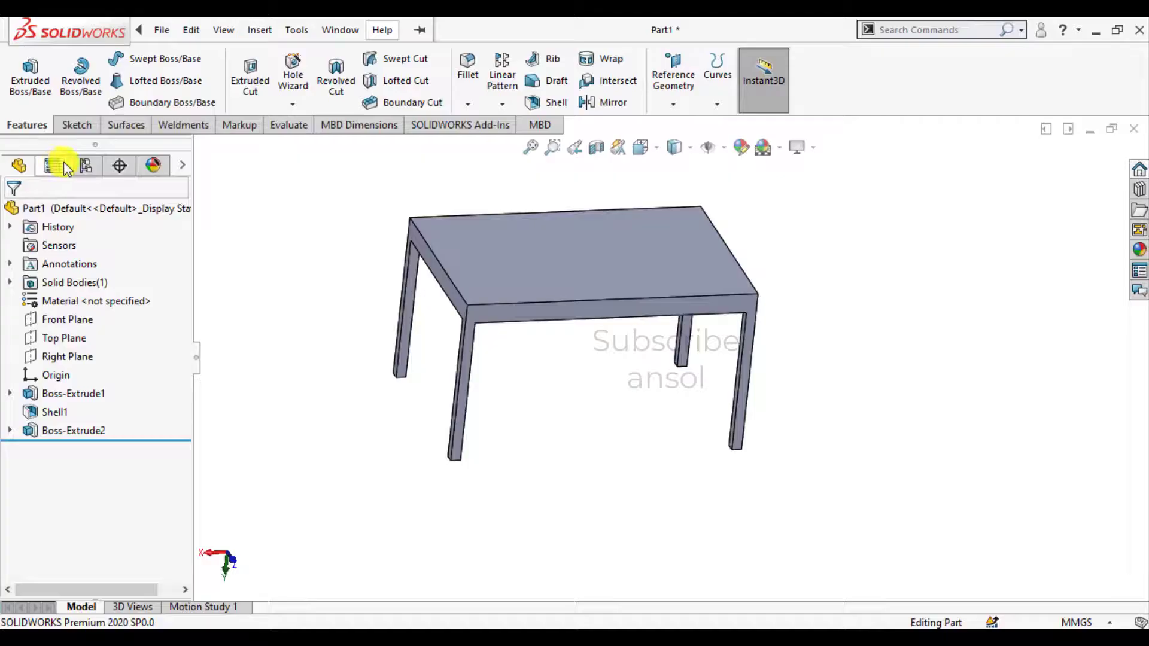
- Add a new part configuration named "with rib"
{"action": "left_click", "coordinate": [84, 165]}
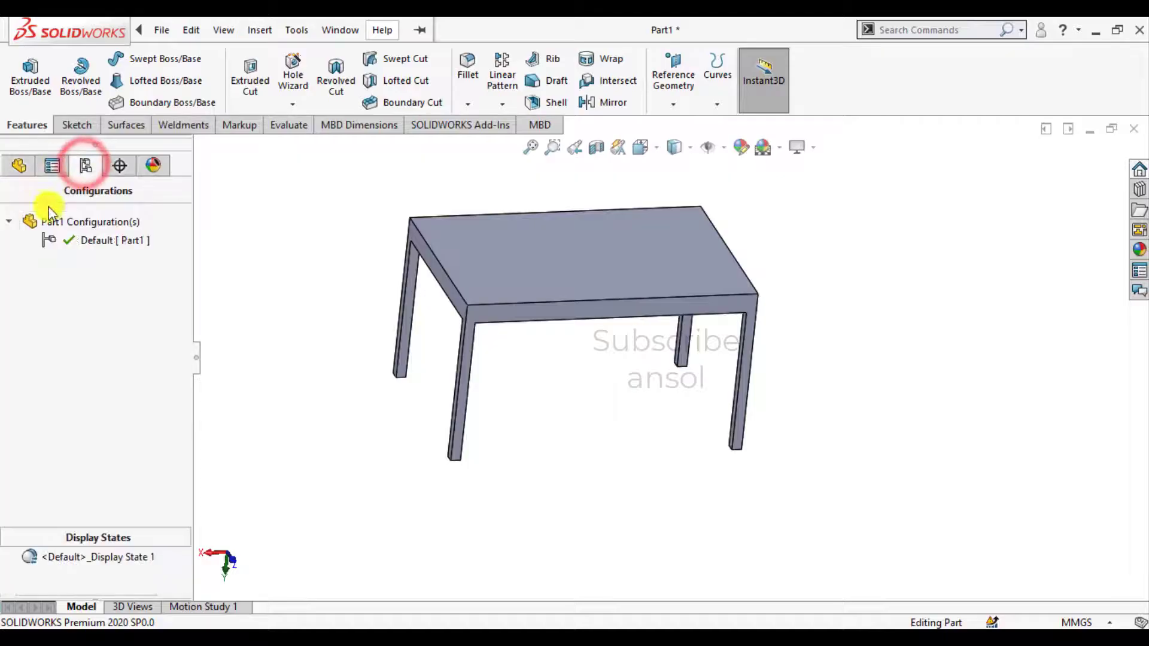
{"action": "right_click", "coordinate": [59, 222]}
{"action": "left_click", "coordinate": [108, 255]}
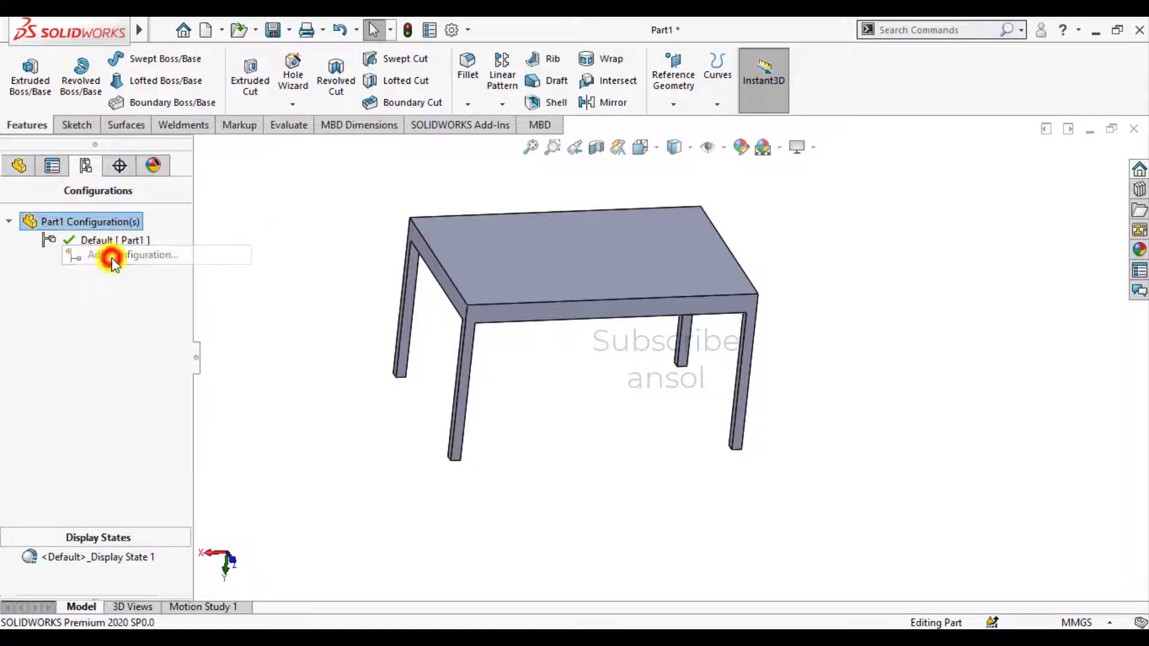
{"action": "type", "text": "wi"}
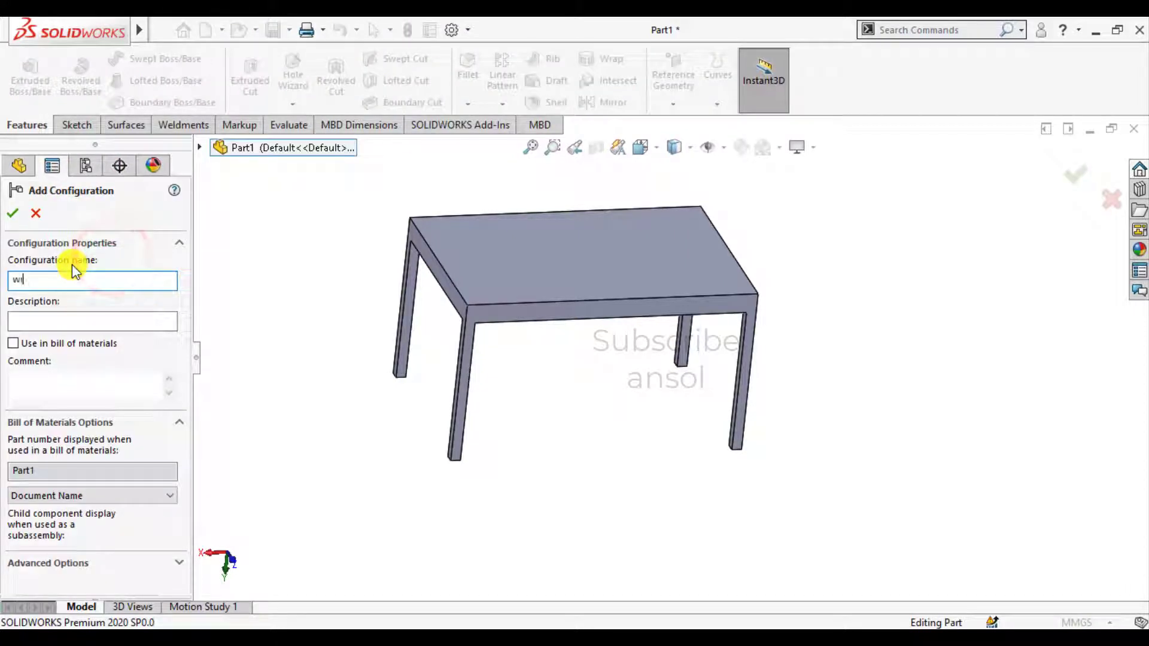
{"action": "type", "text": "th rib"}
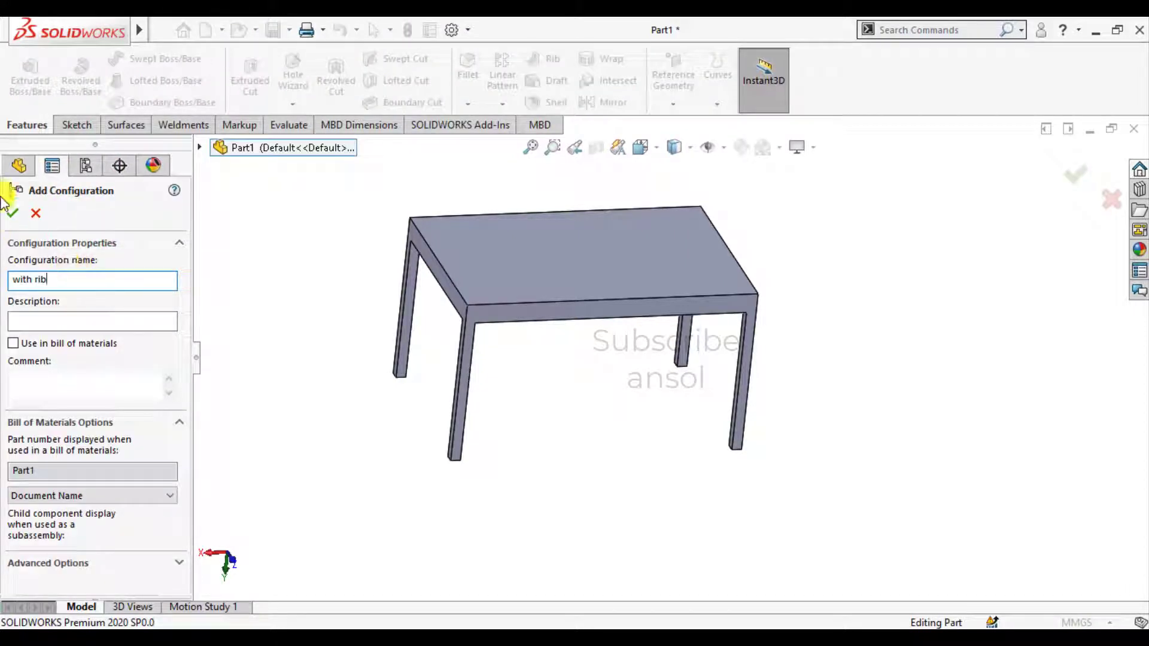
{"action": "left_click", "coordinate": [13, 216]}
- On the underside rim face of the tabletop, sketch a line joining the midpoints of the two long inner edges
{"action": "middle_click_drag", "start_coordinate": [325, 406], "coordinate": [664, 338]}
{"action": "scroll", "coordinate": [664, 338], "scroll_direction": "down", "scroll_amount": 5}
{"action": "left_click", "coordinate": [777, 376]}
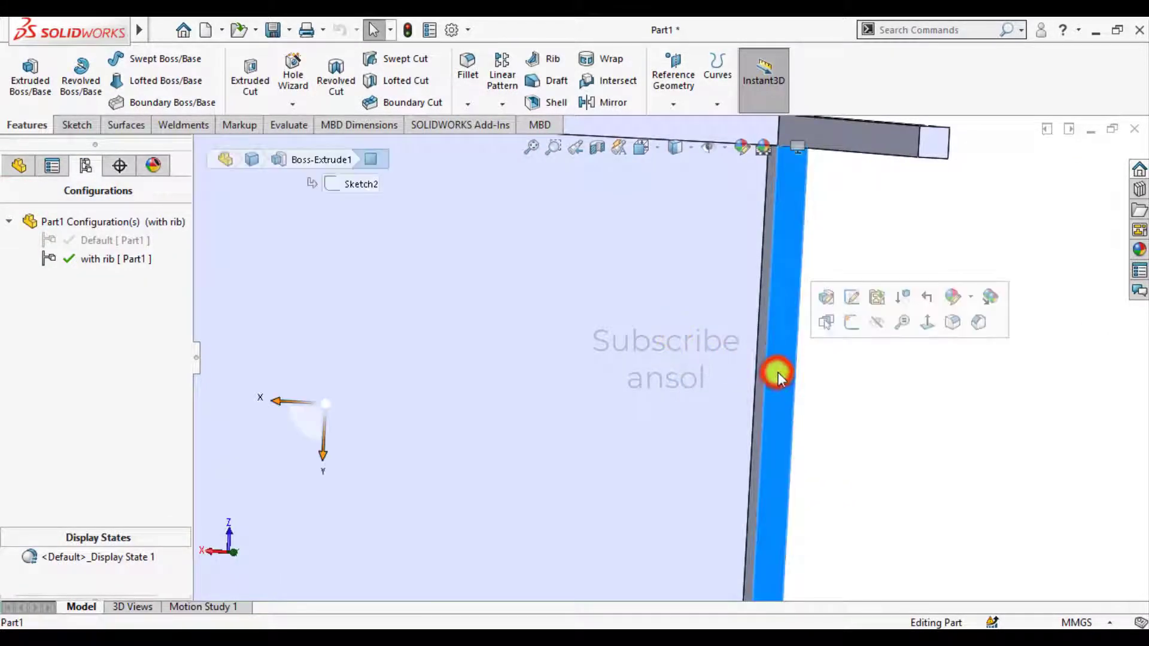
{"action": "left_click", "coordinate": [851, 324]}
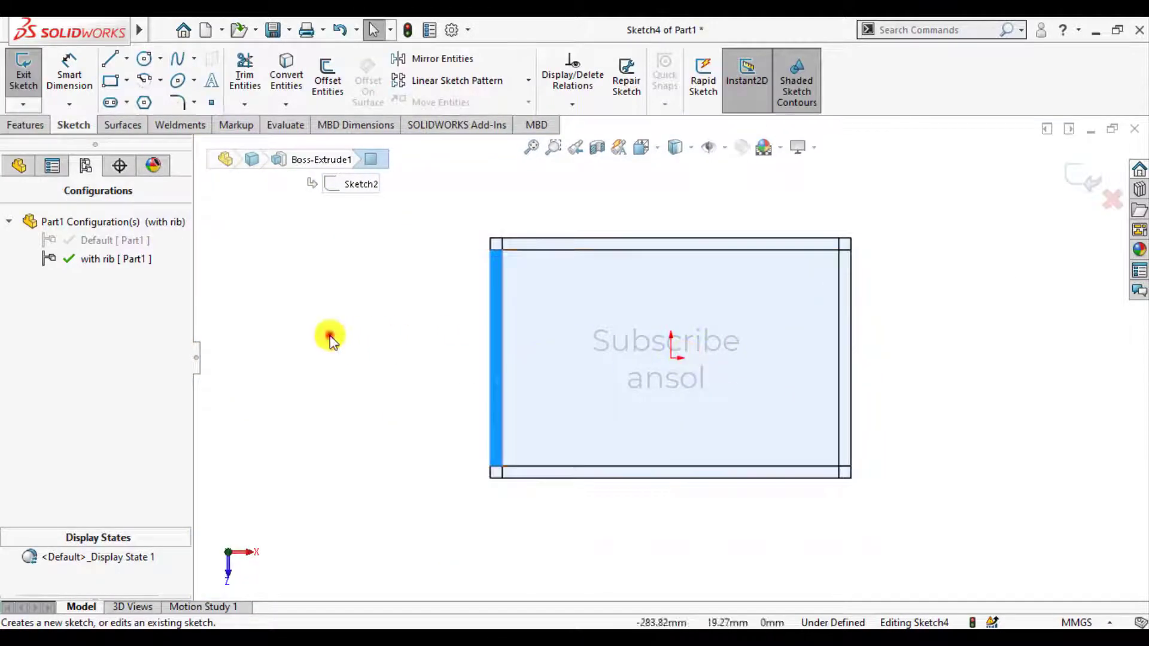
{"action": "left_click", "coordinate": [110, 58]}
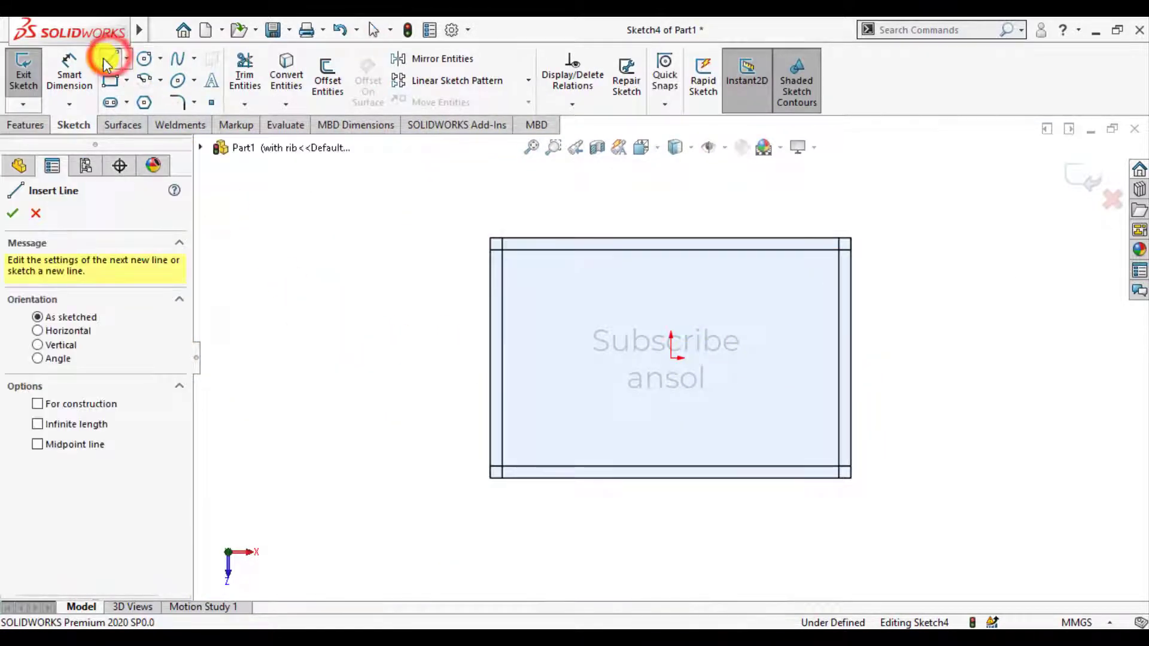
{"action": "left_click", "coordinate": [670, 249]}
{"action": "left_click", "coordinate": [671, 465]}
{"action": "left_click", "coordinate": [488, 534]}
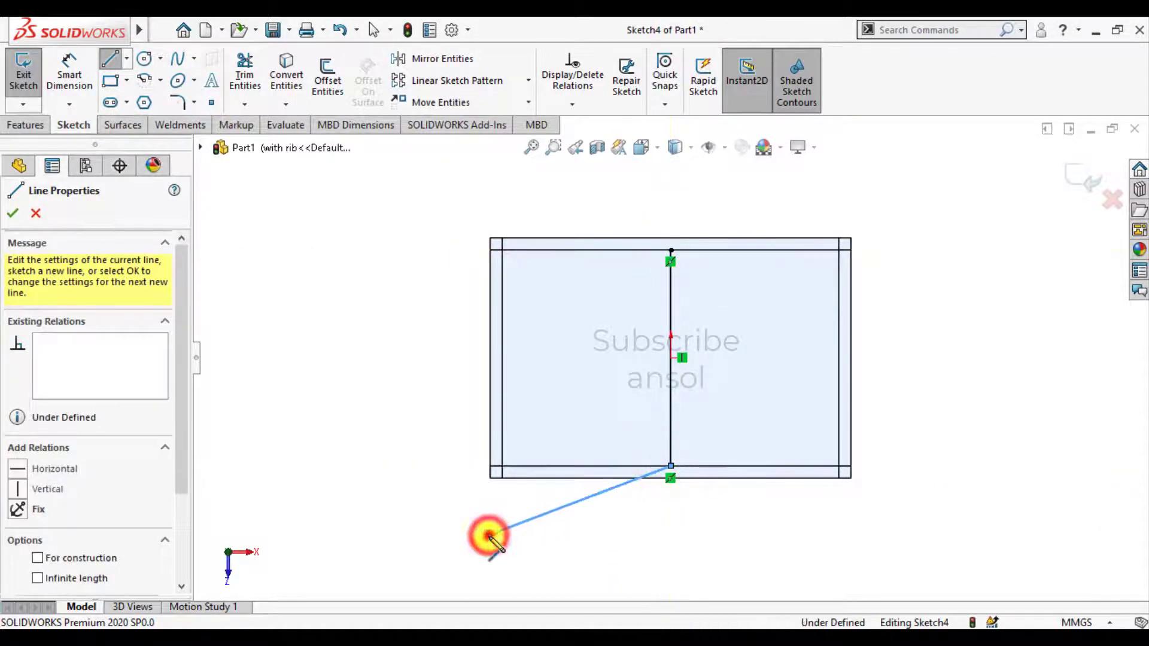
{"action": "double_click", "coordinate": [399, 540]}
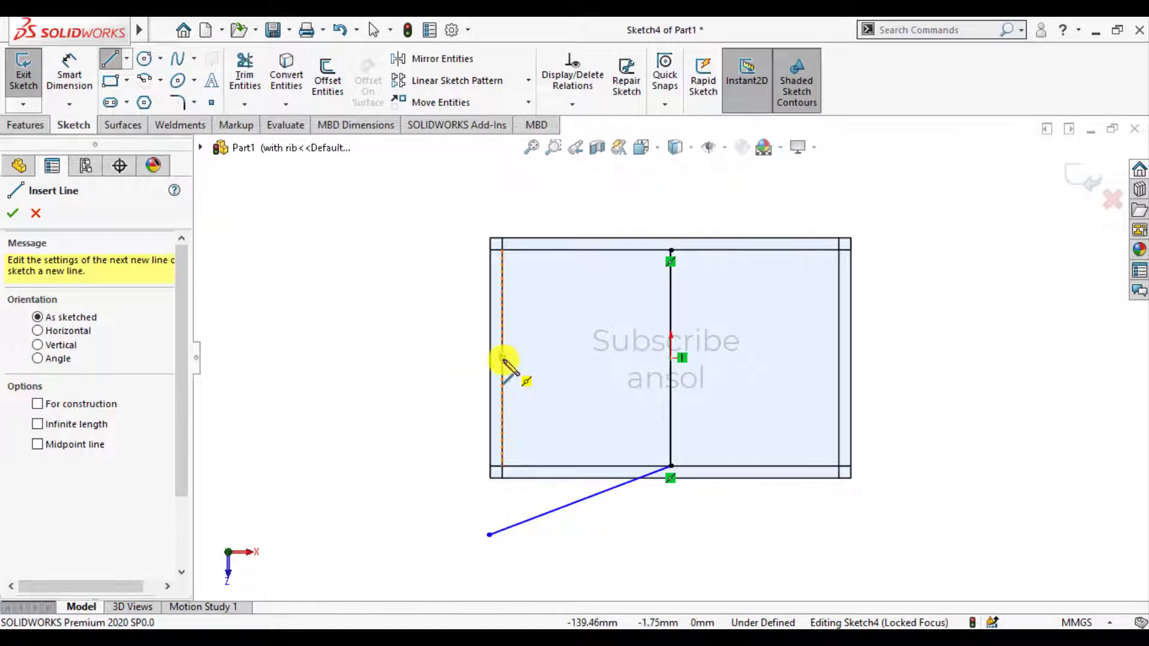
- Sketch a 280 mm horizontal line joining the midpoints of the two short inner edges
{"action": "left_click", "coordinate": [503, 359]}
{"action": "left_click", "coordinate": [838, 358]}
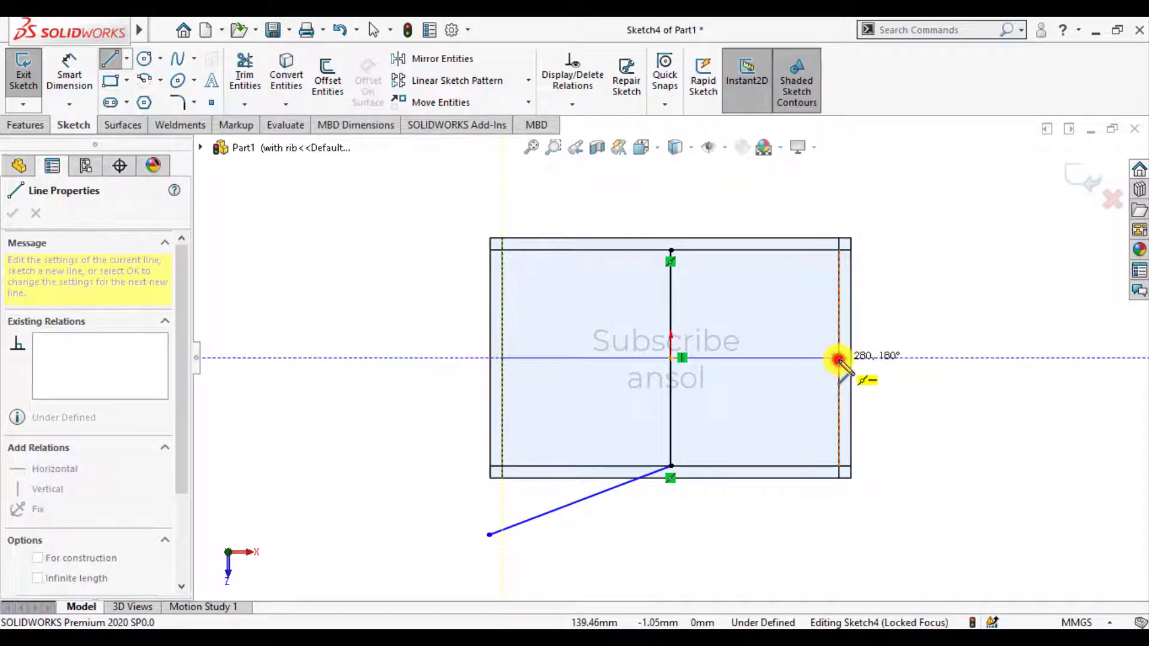
{"action": "double_click", "coordinate": [421, 402]}
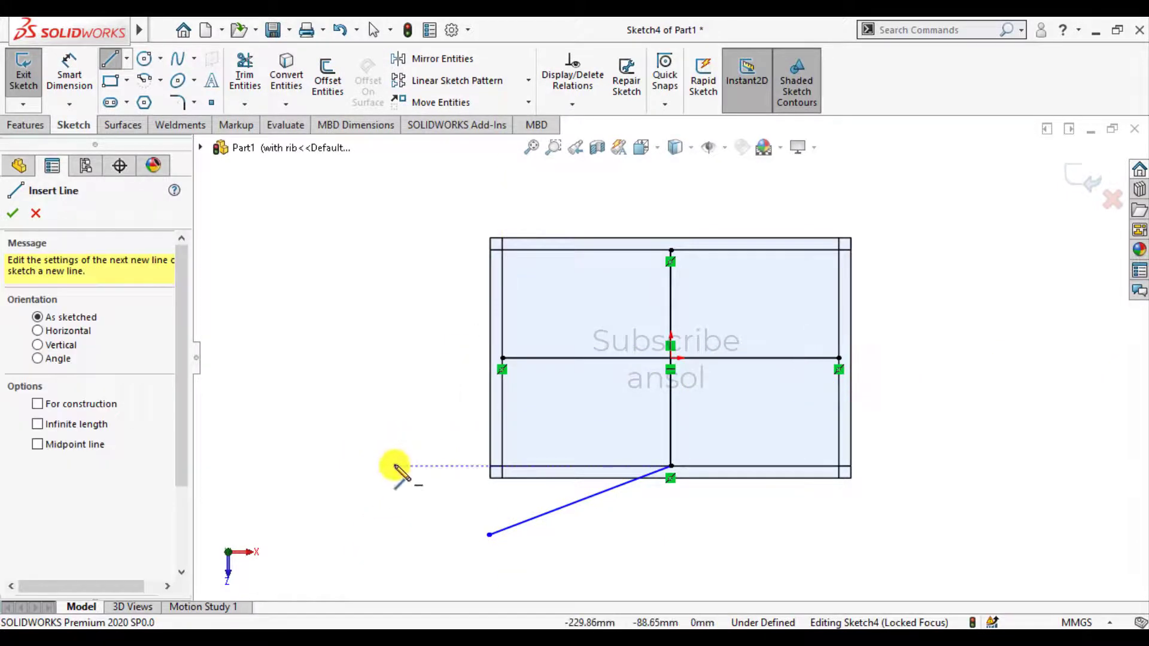
- Delete the stray slanted line outside the tabletop and exit the sketch
{"action": "key", "text": "Escape"}
{"action": "left_click", "coordinate": [524, 523]}
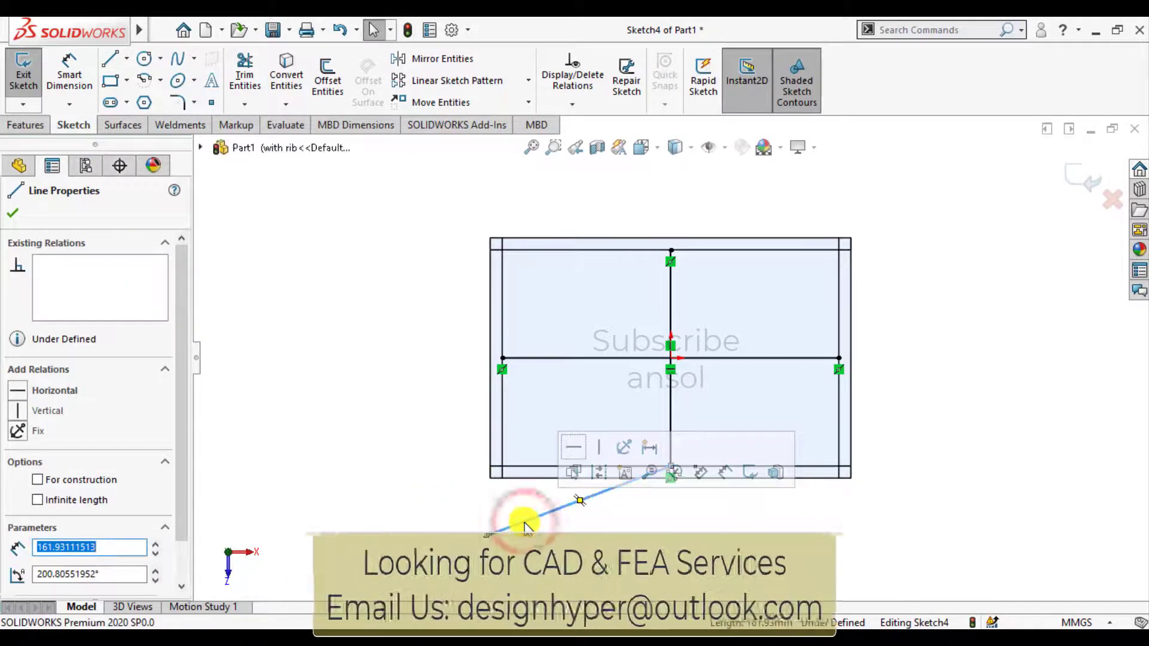
{"action": "key", "text": "Delete"}
{"action": "left_click", "coordinate": [1085, 183]}
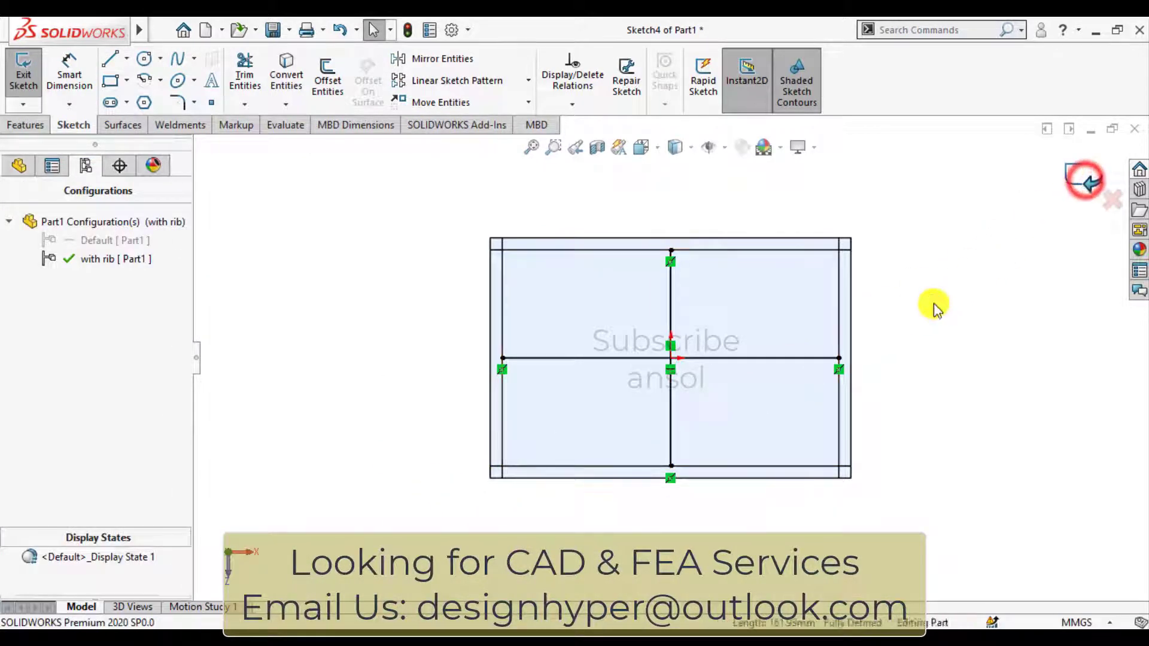
- Create a 10 mm thick rib on both sides of the crossed sketch lines under the tabletop
{"action": "scroll", "coordinate": [720, 493], "scroll_direction": "down", "scroll_amount": 4}
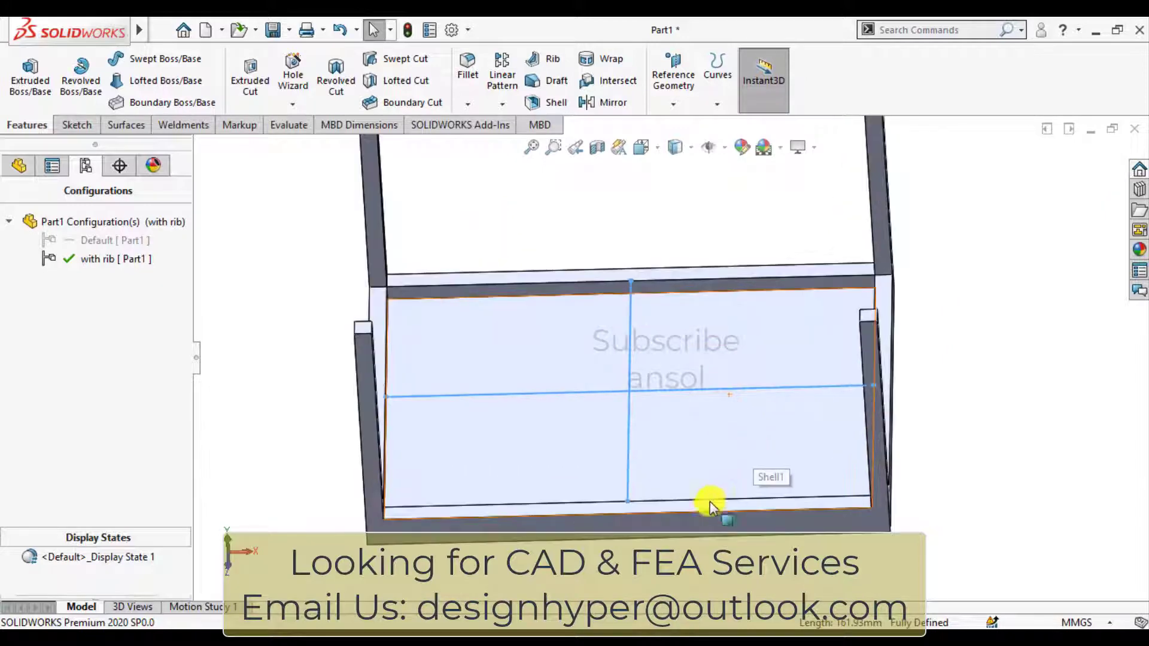
{"action": "left_click", "coordinate": [549, 58]}
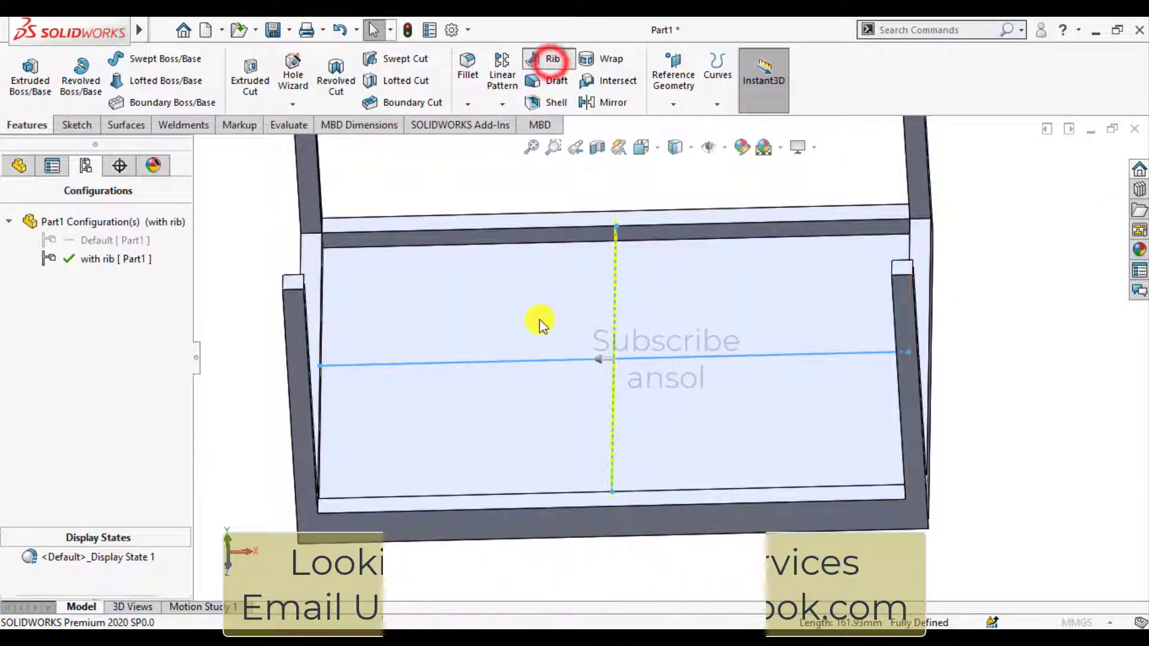
{"action": "mouse_move", "coordinate": [488, 427]}
{"action": "middle_mouse_down"}
{"action": "mouse_move", "coordinate": [505, 374]}
{"action": "mouse_move", "coordinate": [532, 374]}
{"action": "mouse_move", "coordinate": [533, 397]}
{"action": "mouse_move", "coordinate": [462, 426]}
{"action": "middle_mouse_up"}
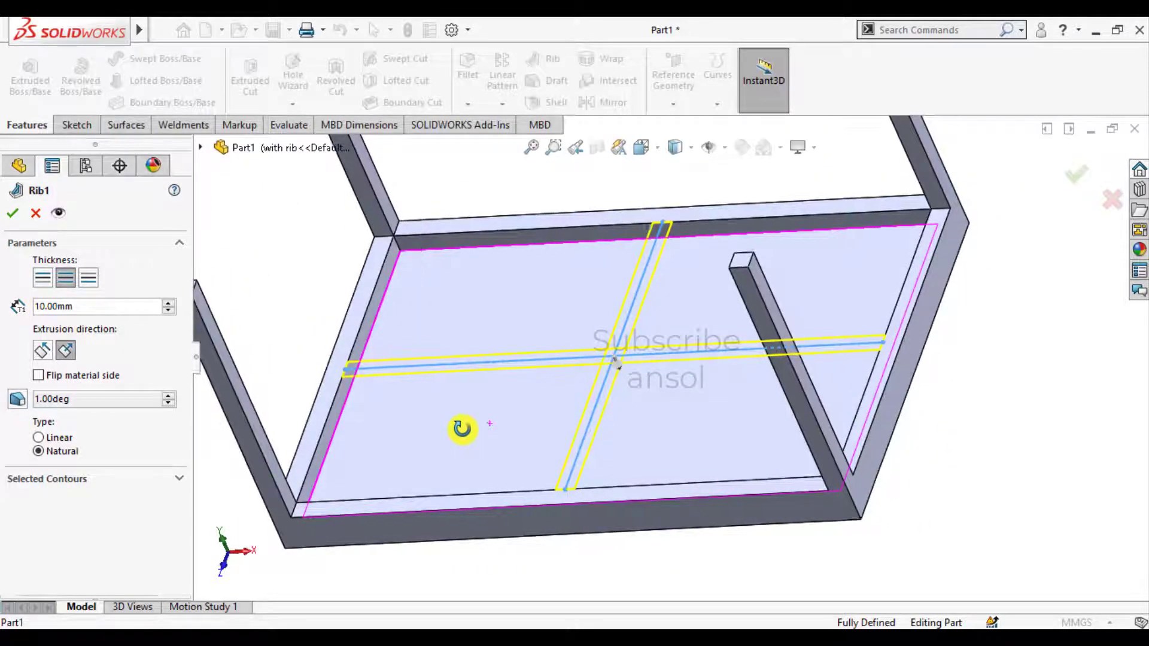
{"action": "left_click", "coordinate": [11, 216]}
{"action": "middle_click_drag", "start_coordinate": [999, 467], "coordinate": [1028, 465]}
{"action": "scroll", "coordinate": [771, 463], "scroll_direction": "up", "scroll_amount": 5}
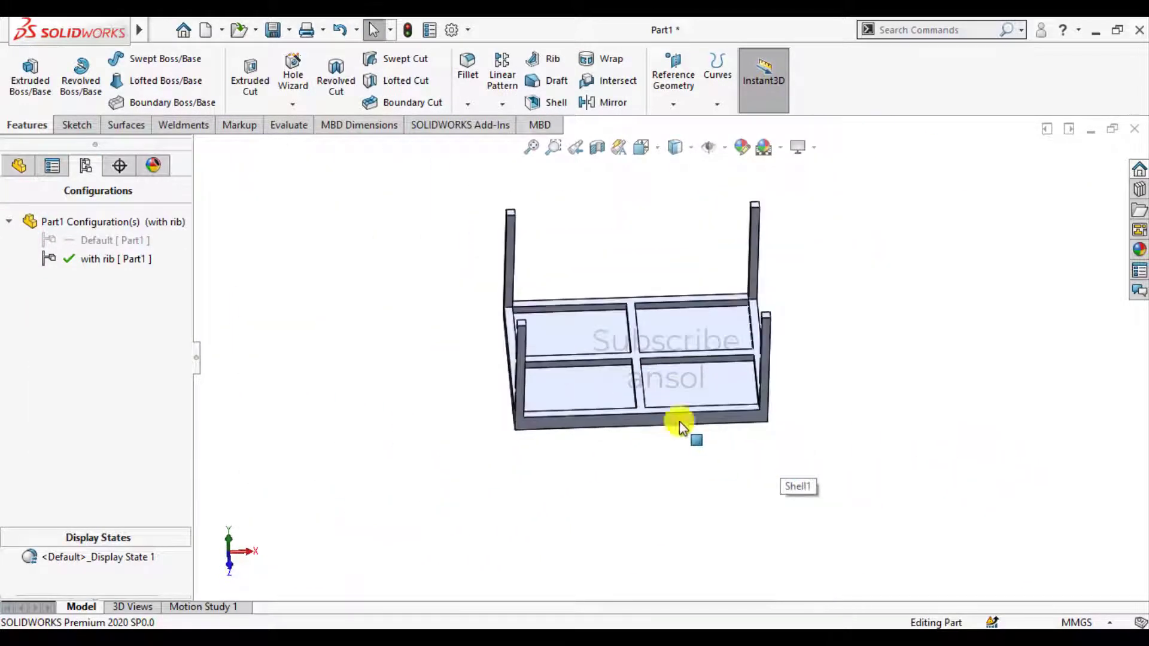
- Switch between the "with rib" and Default configurations to compare them, leaving Default active
{"action": "scroll", "coordinate": [670, 347], "scroll_direction": "down", "scroll_amount": 3}
{"action": "middle_click_drag", "start_coordinate": [669, 352], "coordinate": [660, 276]}
{"action": "scroll", "coordinate": [676, 254], "scroll_direction": "down", "scroll_amount": 2}
{"action": "scroll", "coordinate": [692, 234], "scroll_direction": "up", "scroll_amount": 3}
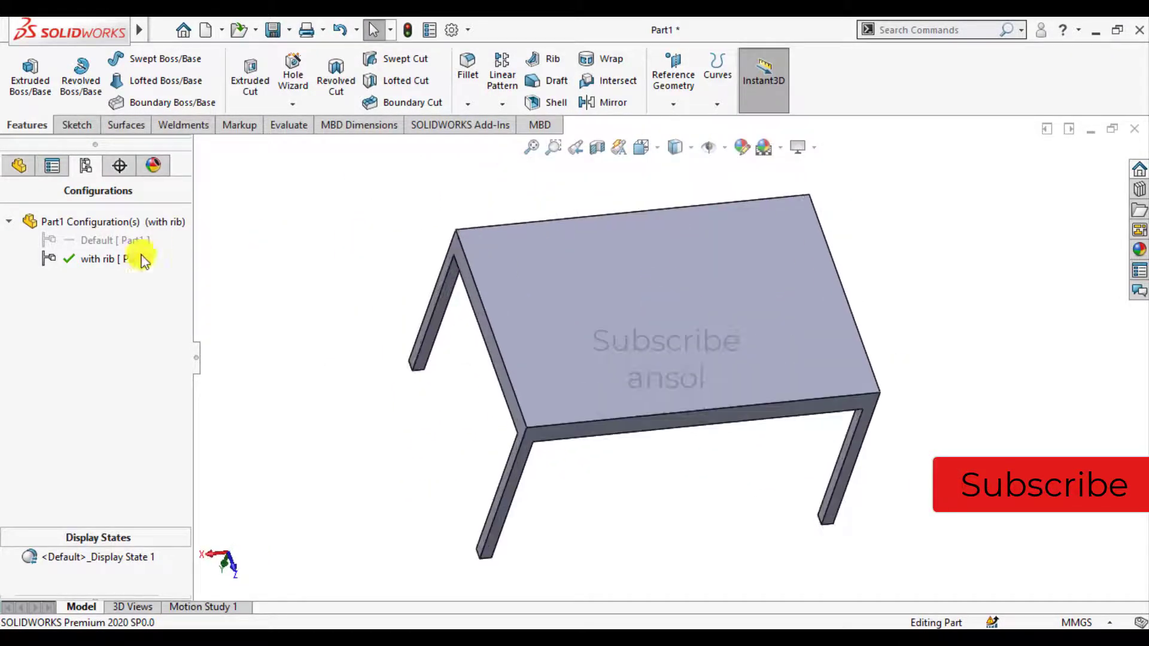
{"action": "double_click", "coordinate": [90, 240]}
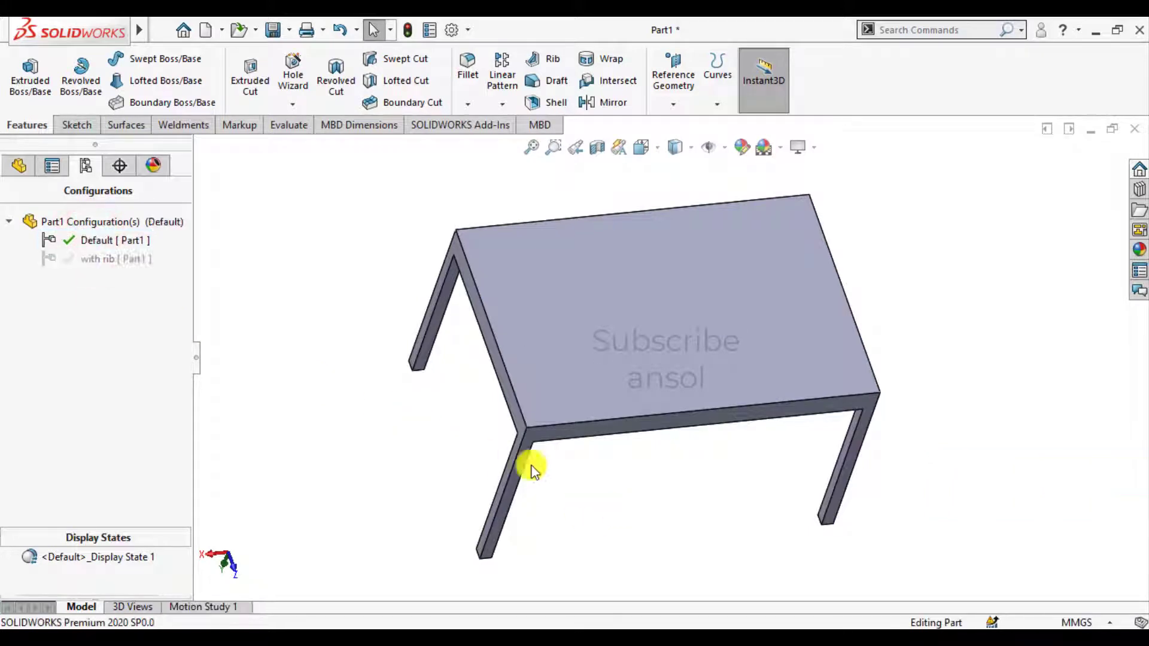
{"action": "middle_click_drag", "start_coordinate": [556, 475], "coordinate": [605, 252]}
{"action": "double_click", "coordinate": [75, 259]}
{"action": "double_click", "coordinate": [103, 241]}
{"action": "middle_click_drag", "start_coordinate": [316, 285], "coordinate": [284, 461]}
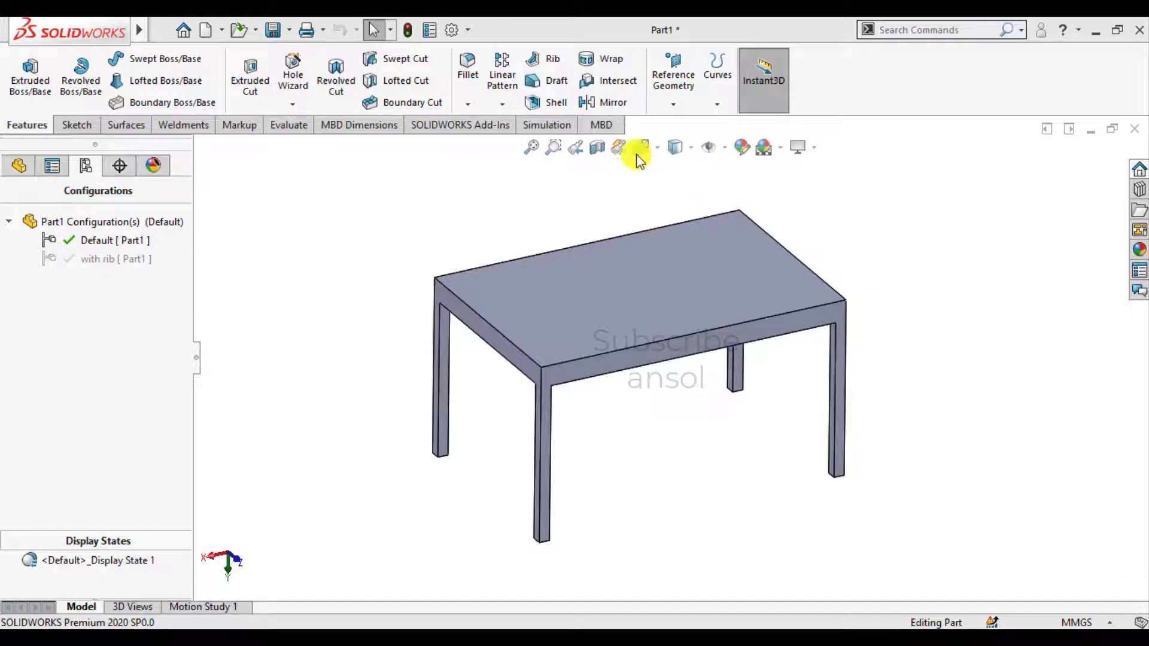
- Create a new static simulation study named "without rib"
{"action": "left_click", "coordinate": [555, 125]}
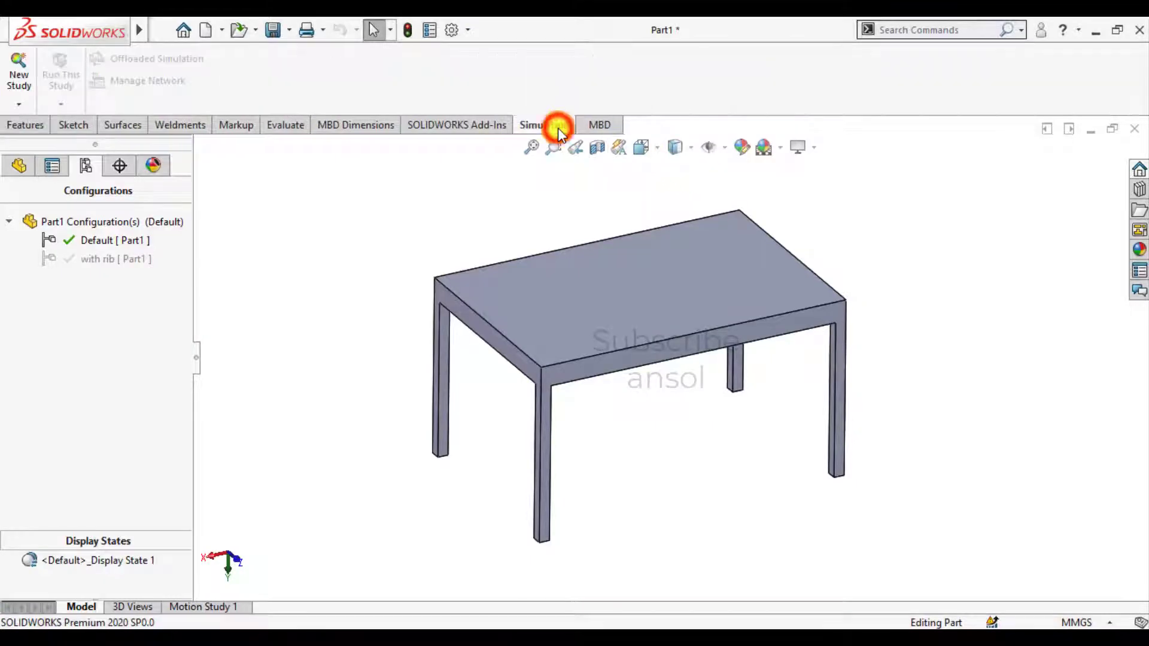
{"action": "left_click", "coordinate": [18, 77]}
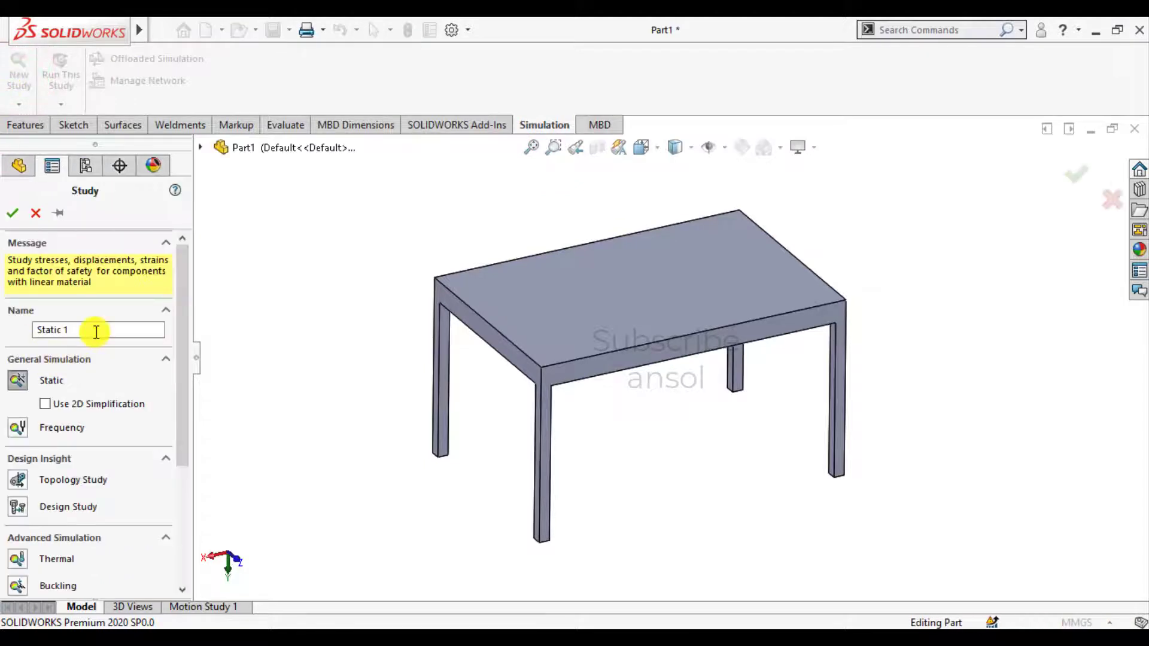
{"action": "left_click_drag", "start_coordinate": [73, 332], "coordinate": [8, 327]}
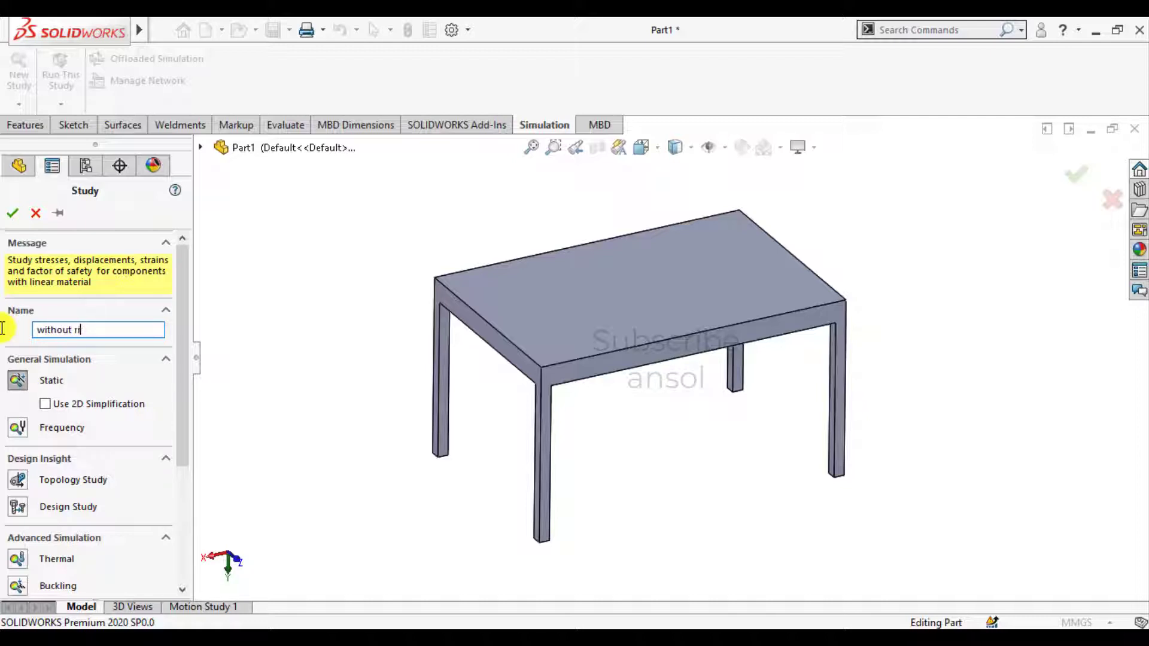
{"action": "left_click", "coordinate": [9, 213]}
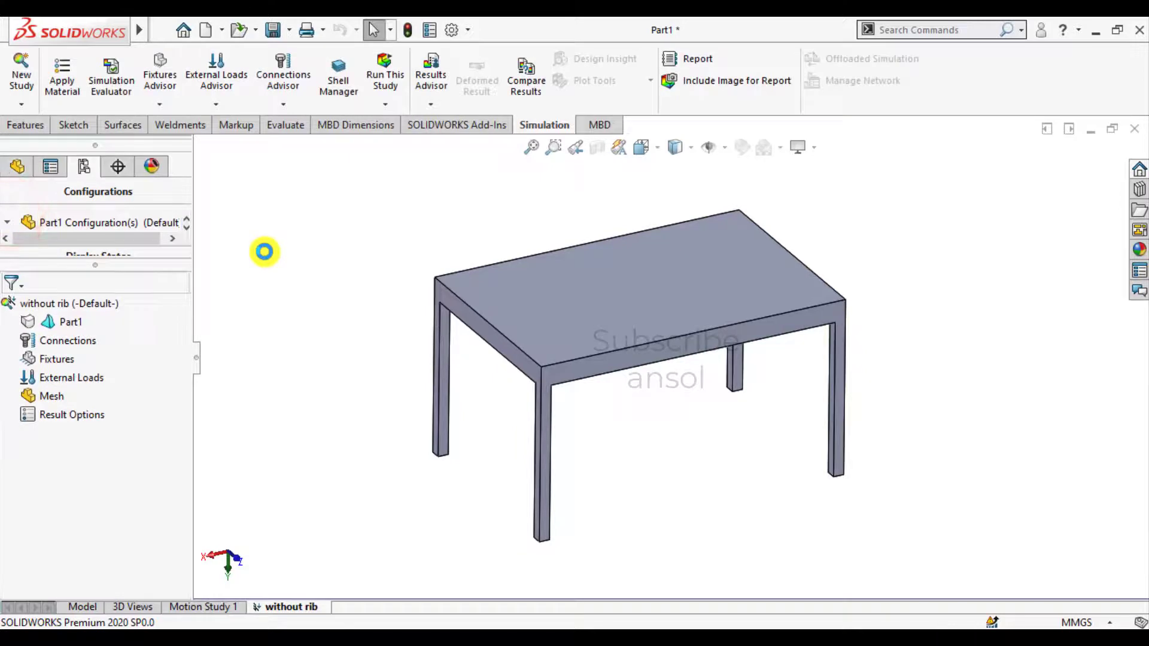
- Assign the favorite material 1060 Alloy to the table part in the study
{"action": "right_click", "coordinate": [67, 329]}
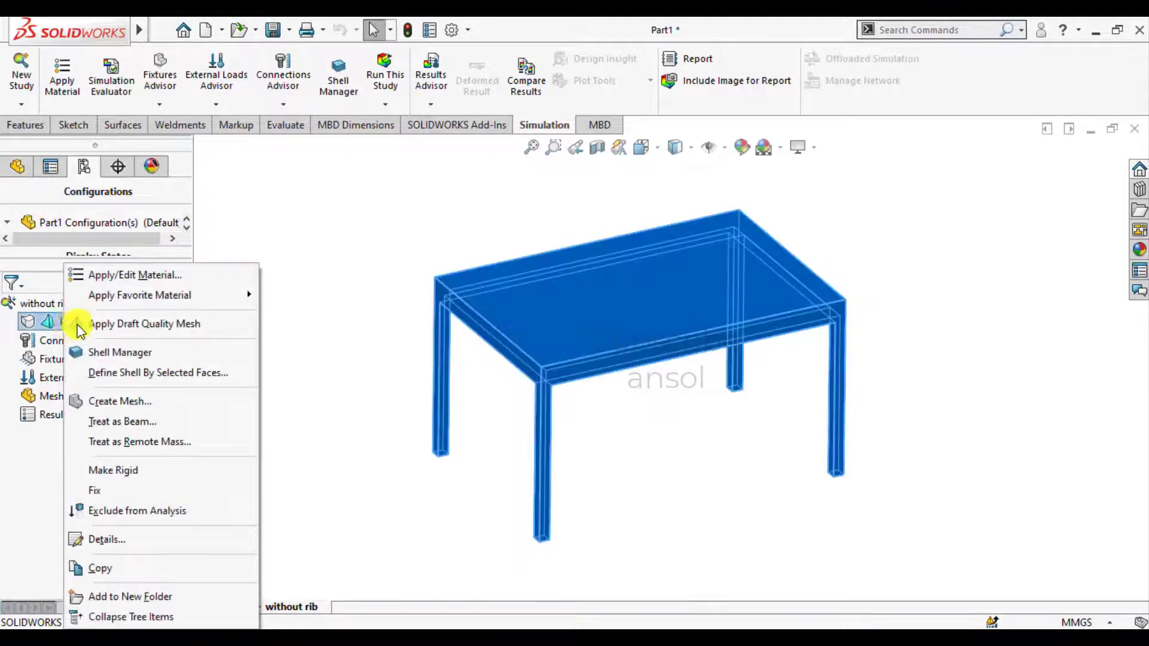
{"action": "mouse_move", "coordinate": [156, 300]}
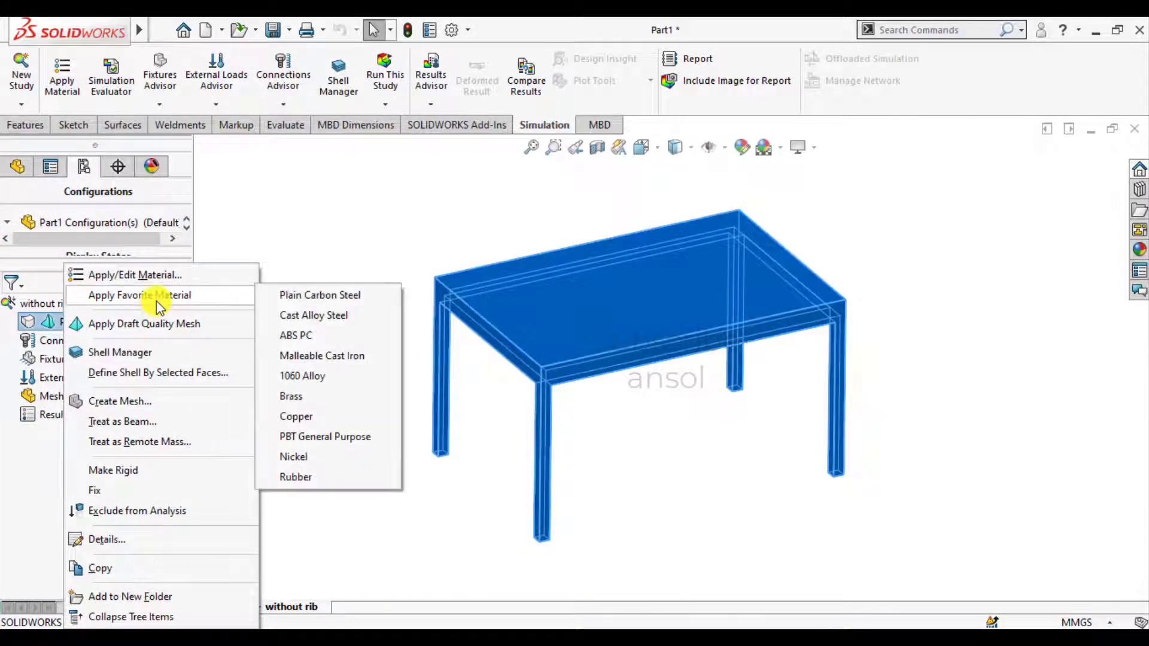
{"action": "left_click", "coordinate": [311, 379]}
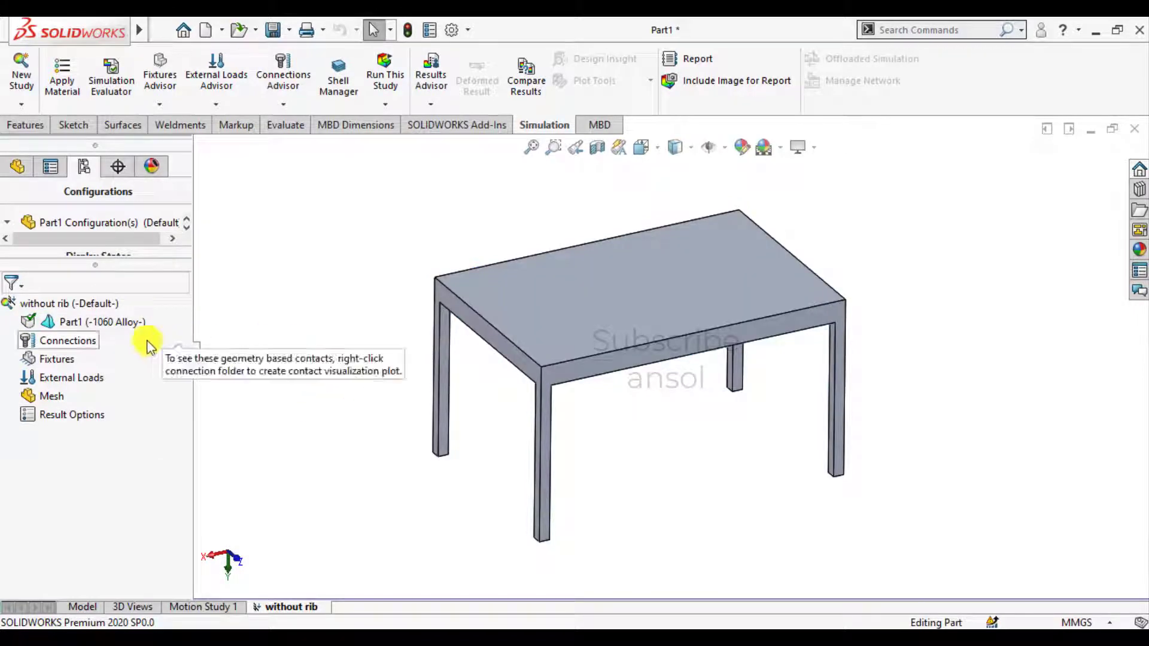
- Apply a Fixed Geometry fixture to the bottom faces of all four table legs
{"action": "right_click", "coordinate": [54, 360]}
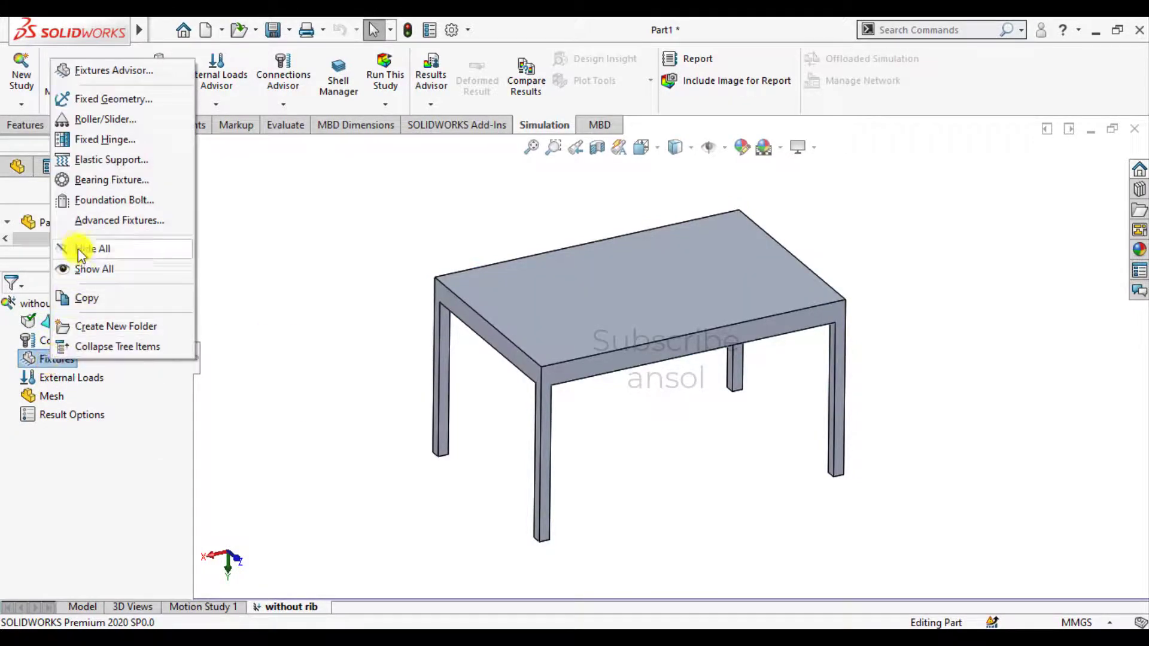
{"action": "left_click", "coordinate": [119, 98]}
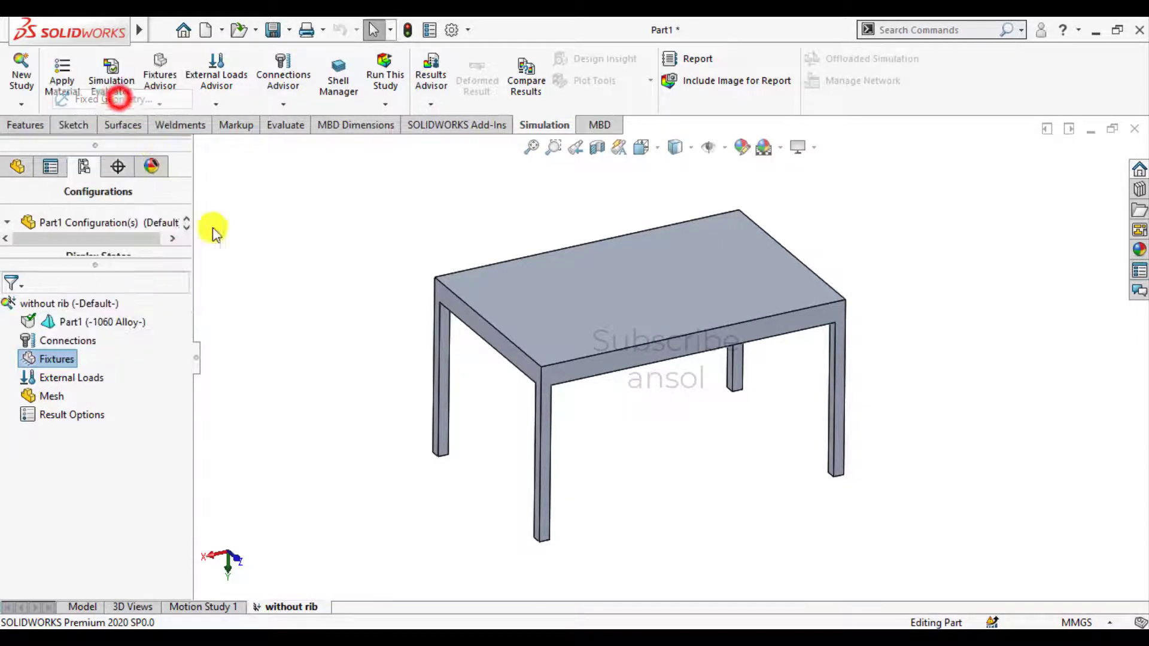
{"action": "middle_click_drag", "start_coordinate": [457, 483], "coordinate": [441, 191]}
{"action": "left_click", "coordinate": [514, 260]}
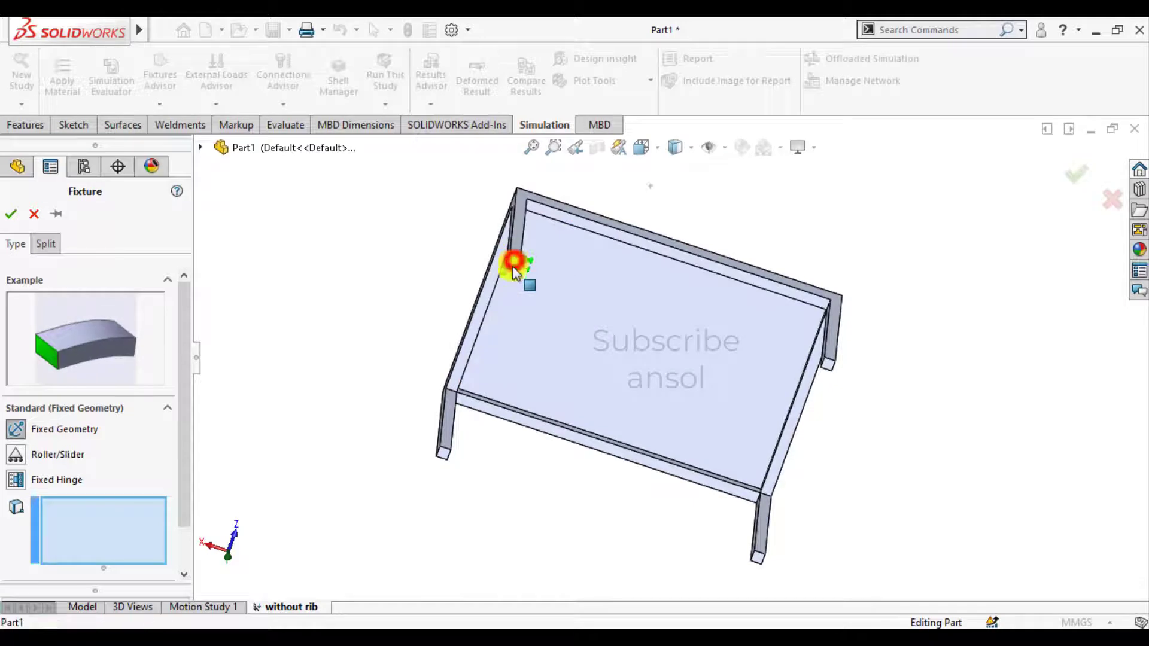
{"action": "left_click", "coordinate": [444, 456]}
{"action": "scroll", "coordinate": [840, 410], "scroll_direction": "down", "scroll_amount": 2}
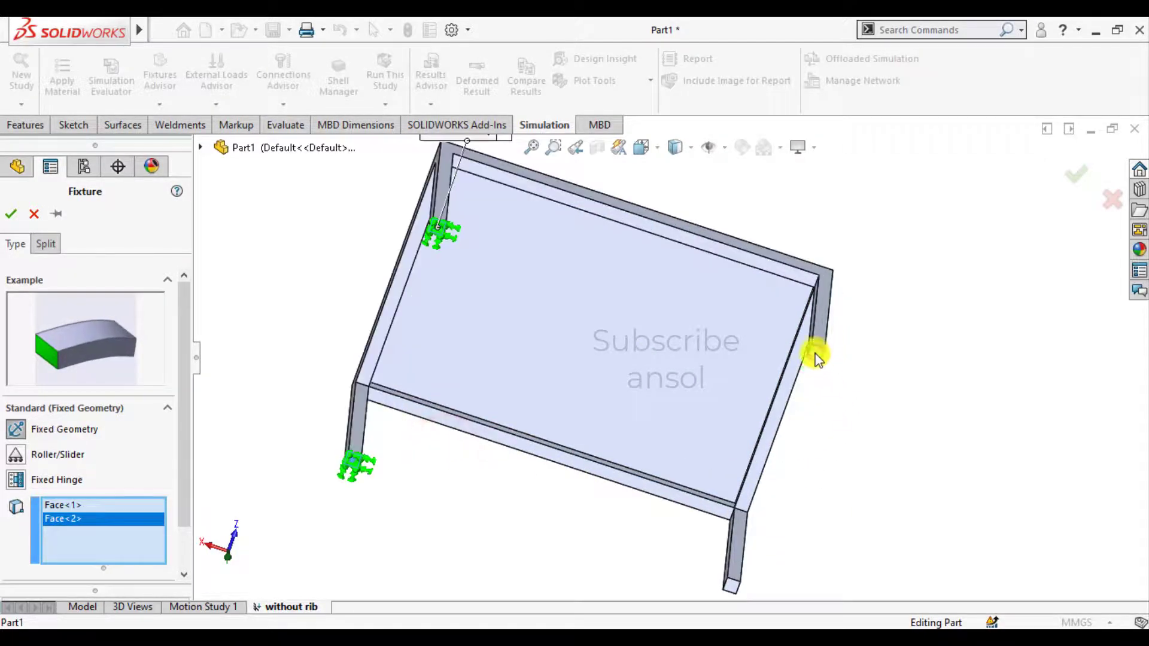
{"action": "left_click", "coordinate": [818, 357]}
{"action": "left_click", "coordinate": [731, 589]}
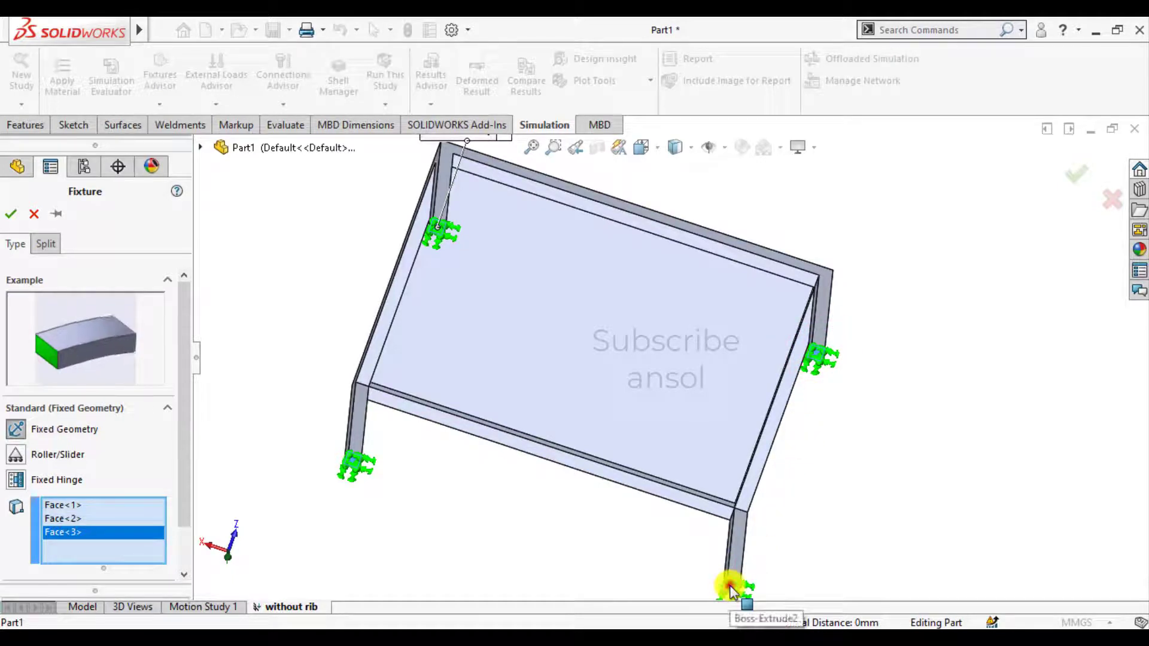
{"action": "left_click", "coordinate": [10, 212]}
- Apply a normal force of 1200 N to the top face of the table
{"action": "middle_click_drag", "start_coordinate": [363, 249], "coordinate": [334, 542]}
{"action": "middle_click_drag", "start_coordinate": [652, 412], "coordinate": [505, 395]}
{"action": "right_click", "coordinate": [63, 403]}
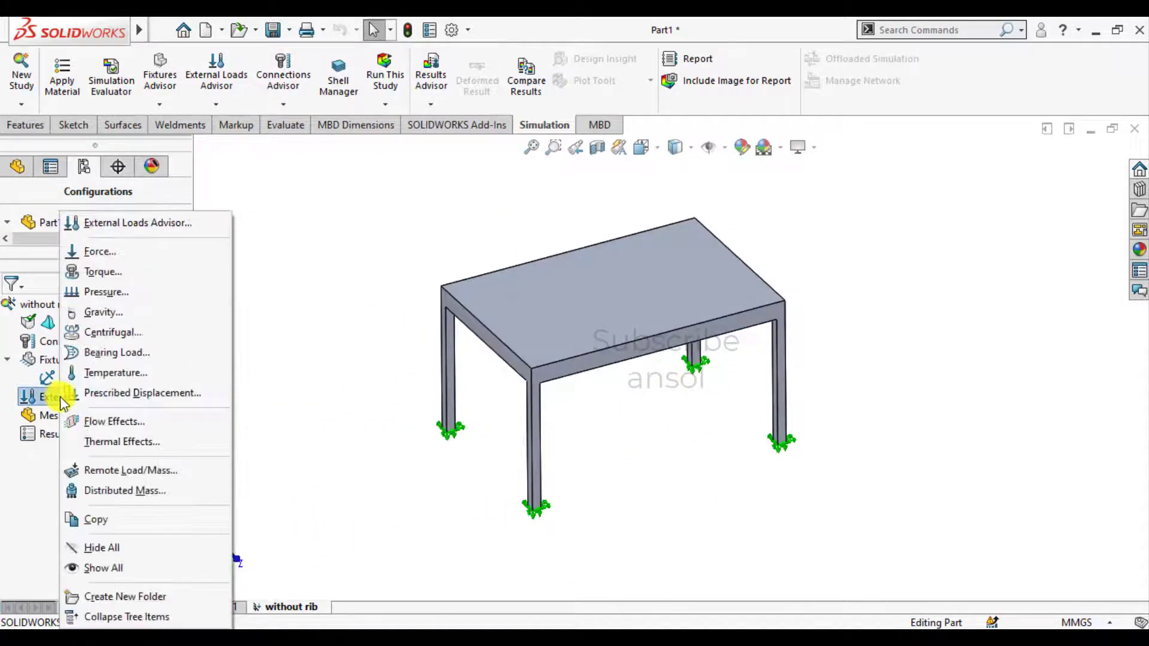
{"action": "left_click", "coordinate": [93, 251]}
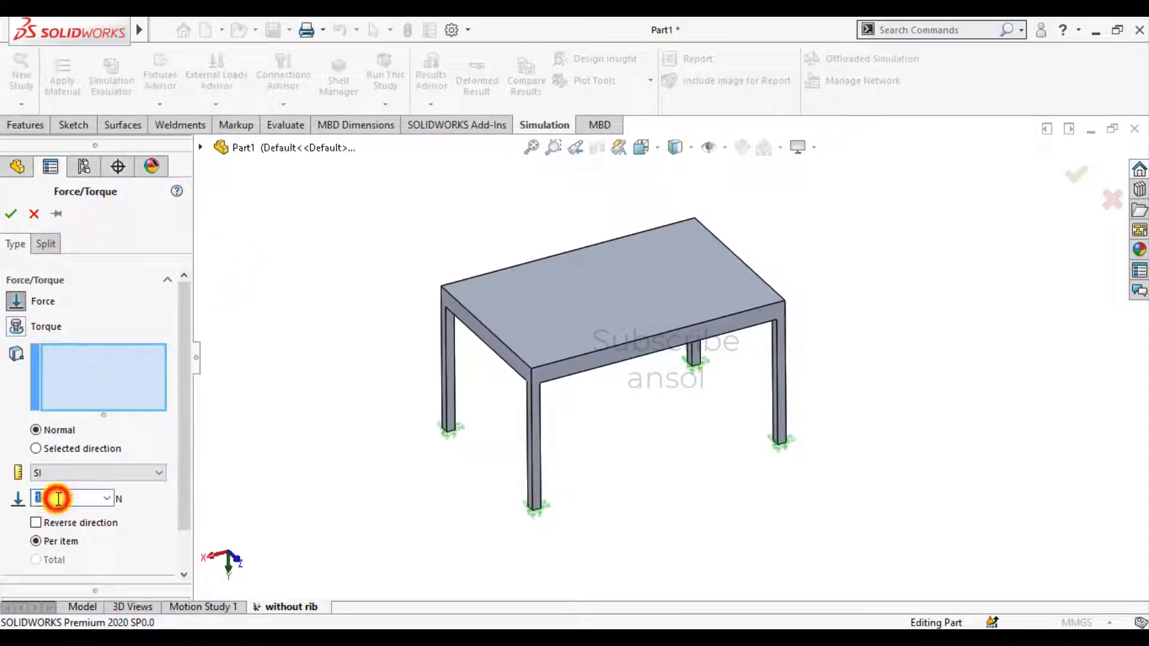
{"action": "left_click", "coordinate": [564, 302]}
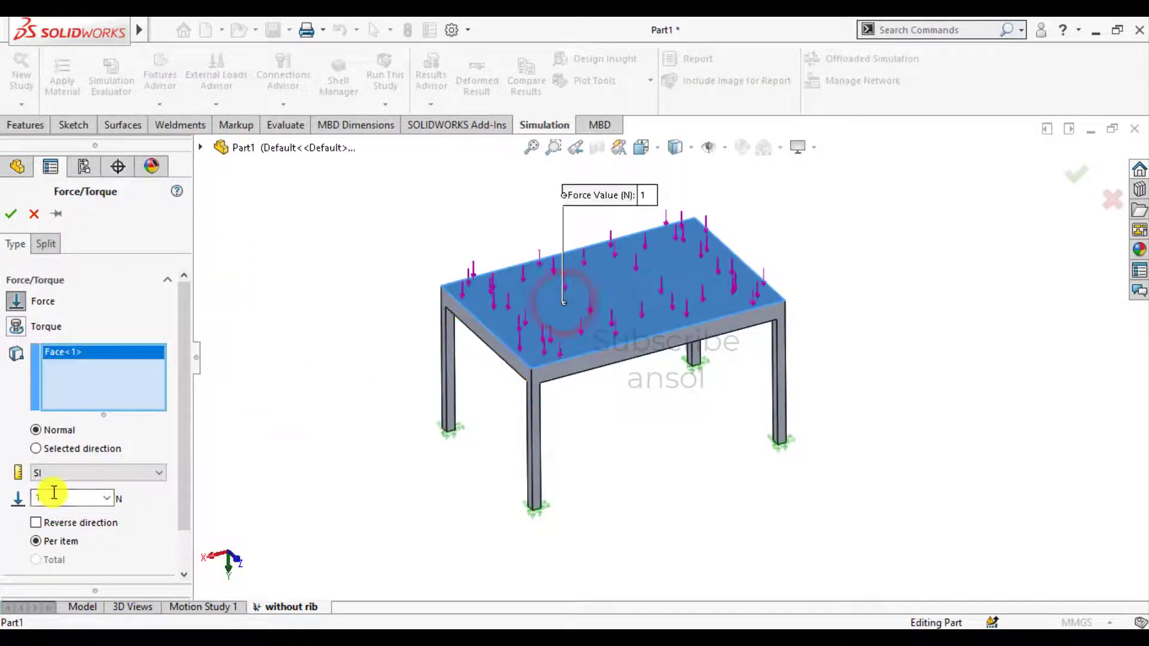
{"action": "type", "text": "1"}
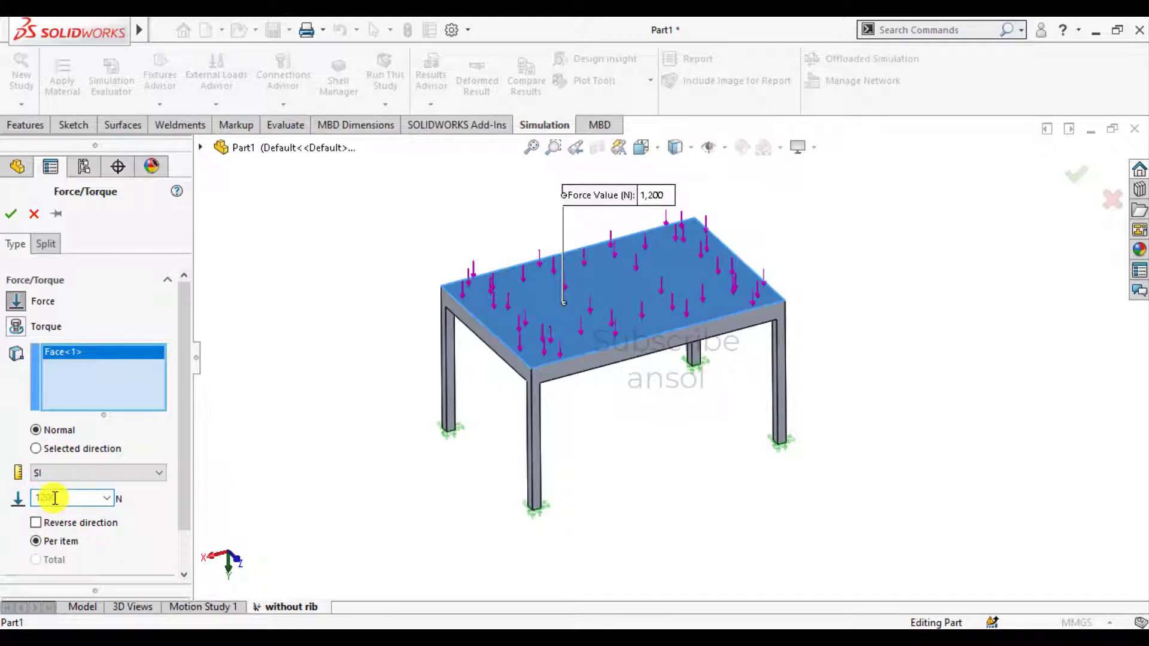
{"action": "left_click", "coordinate": [11, 214]}
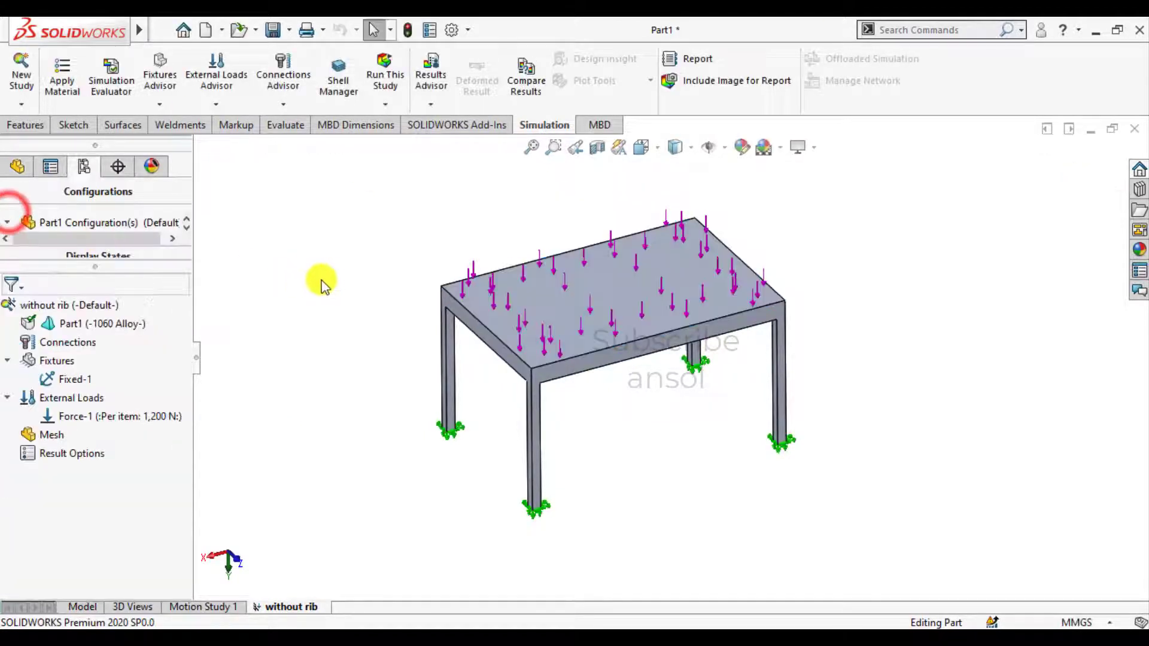
- Run the study and define a factor of safety plot for all bodies using the Max von Mises Stress criterion
{"action": "left_click", "coordinate": [386, 77]}
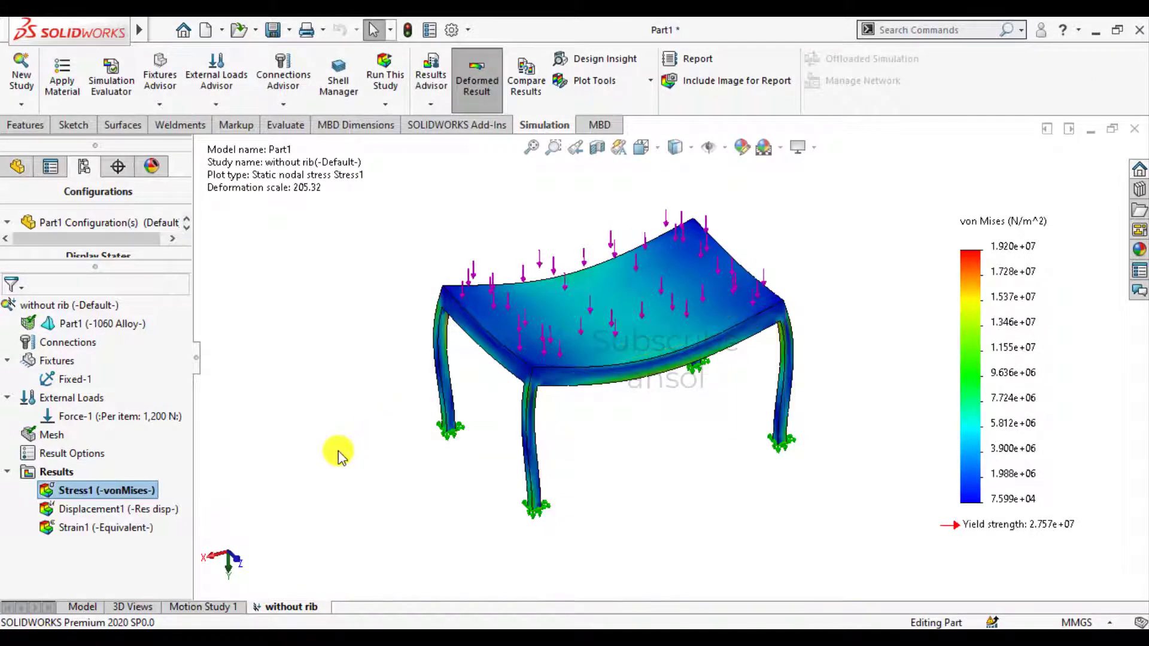
{"action": "right_click", "coordinate": [19, 474]}
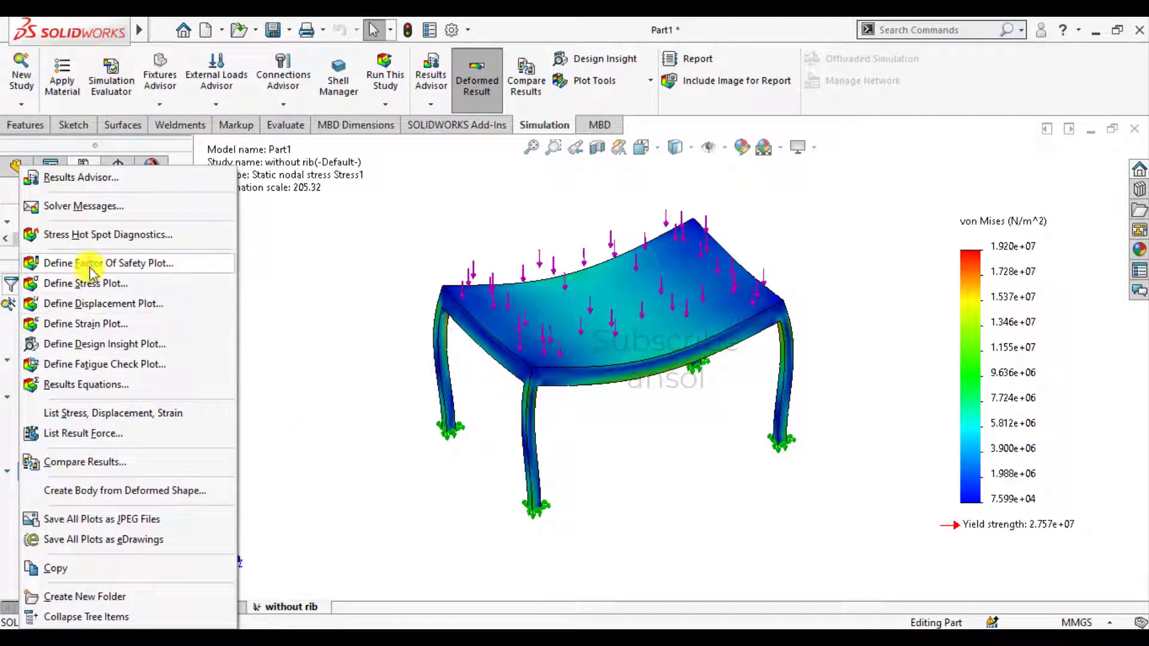
{"action": "left_click", "coordinate": [89, 267]}
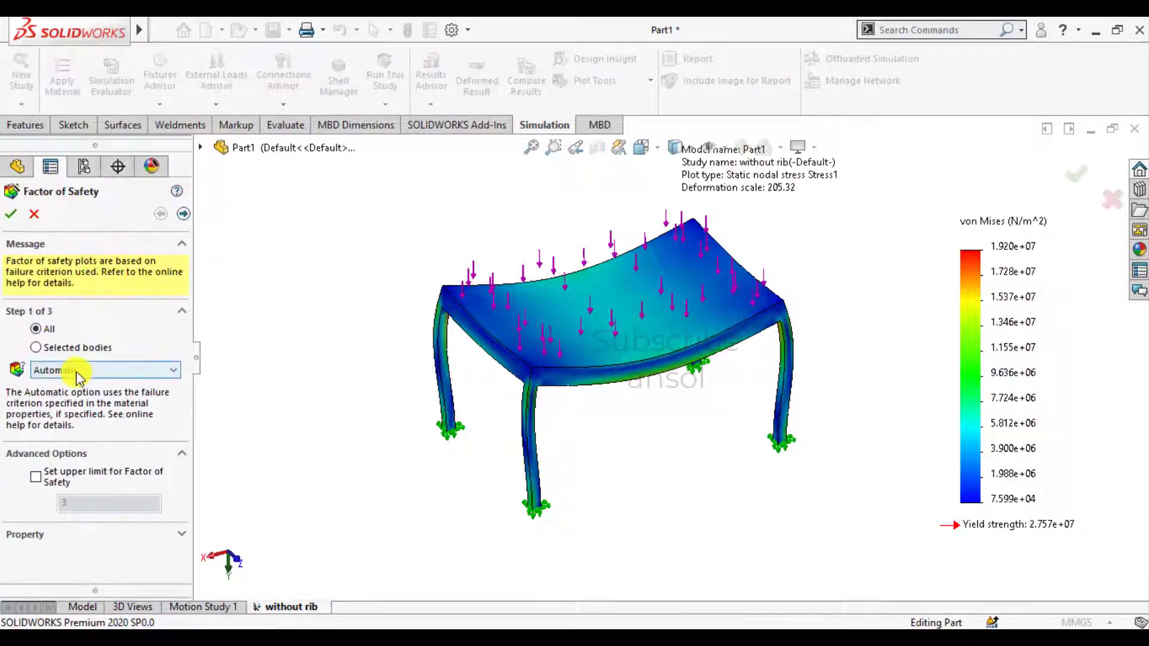
{"action": "left_click", "coordinate": [77, 372]}
{"action": "left_click", "coordinate": [77, 382]}
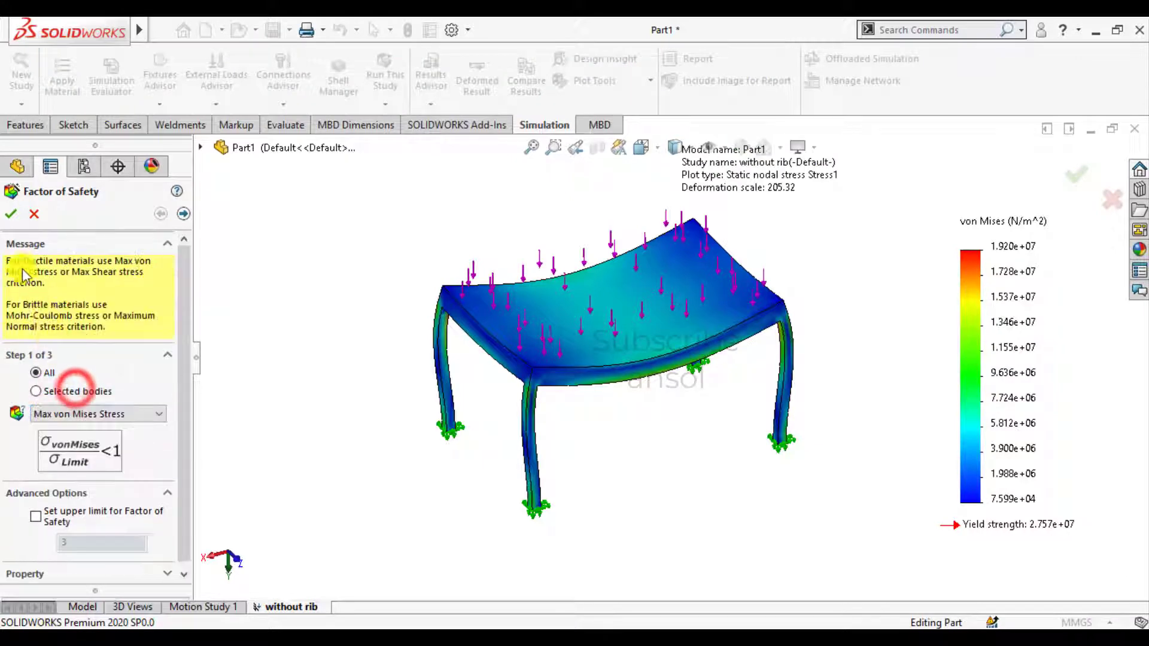
{"action": "left_click", "coordinate": [11, 217]}
{"action": "left_click", "coordinate": [264, 323]}
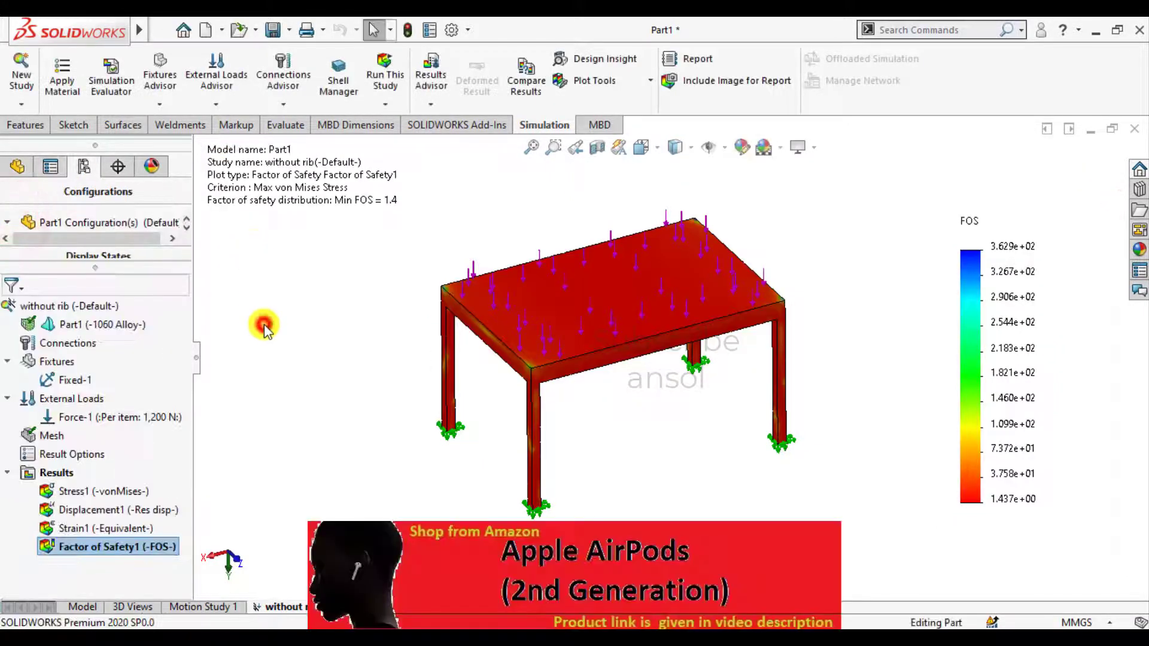
- Review the von Mises stress, resultant displacement and factor of safety plots of the table without ribs
{"action": "scroll", "coordinate": [628, 381], "scroll_direction": "down", "scroll_amount": 1}
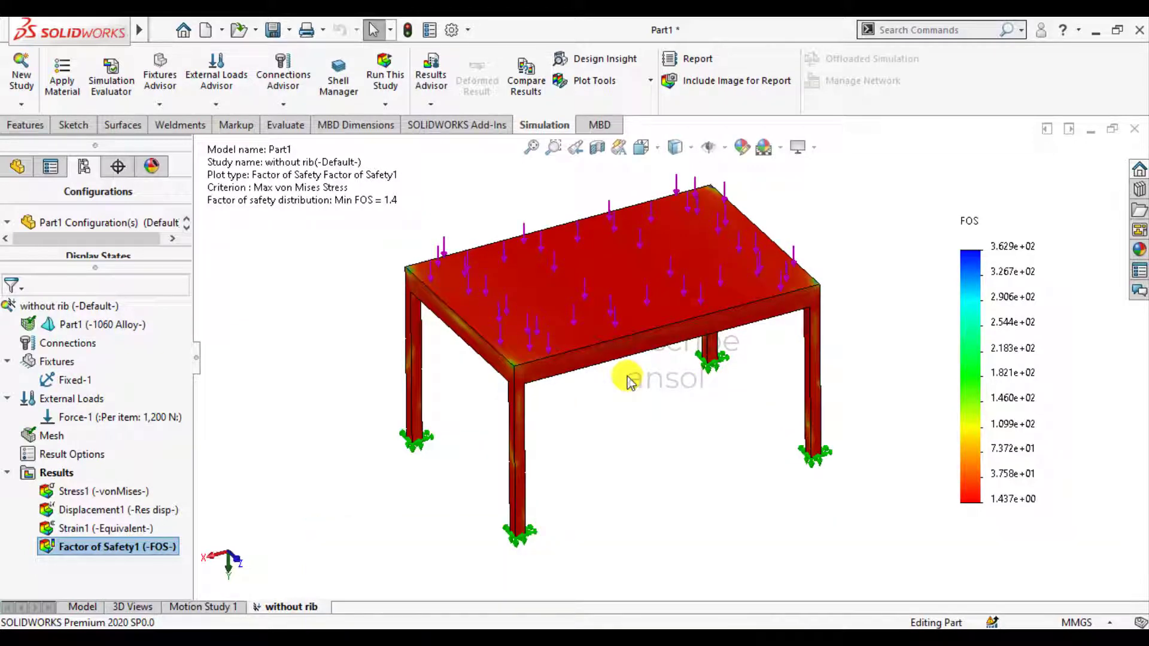
{"action": "double_click", "coordinate": [102, 497]}
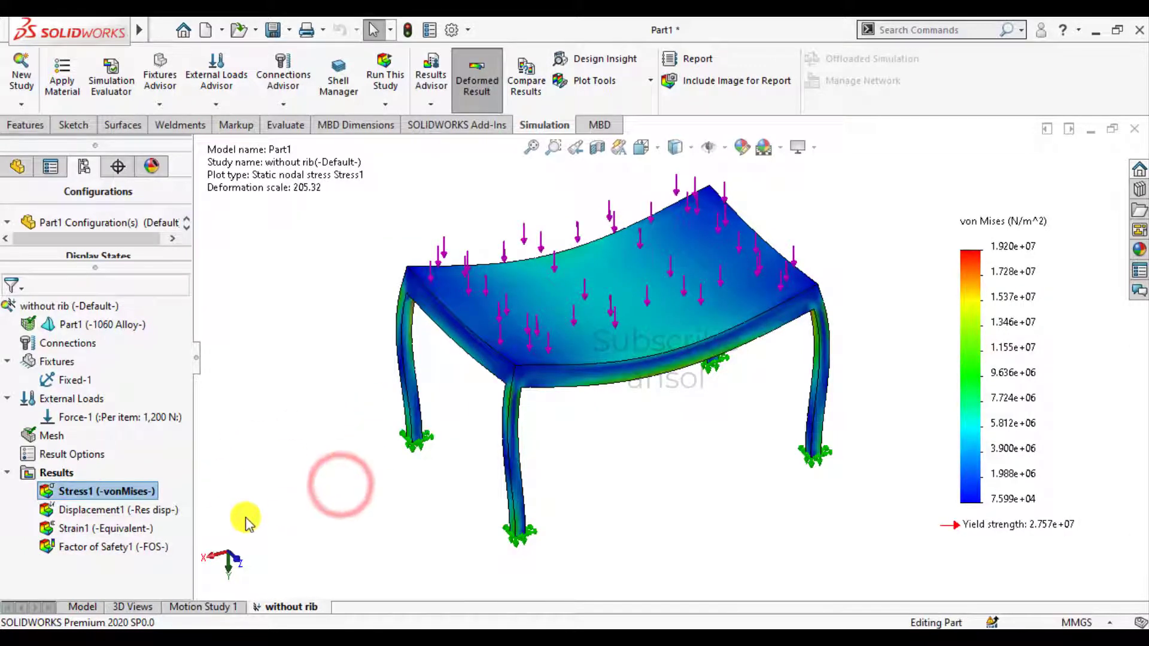
{"action": "double_click", "coordinate": [99, 512]}
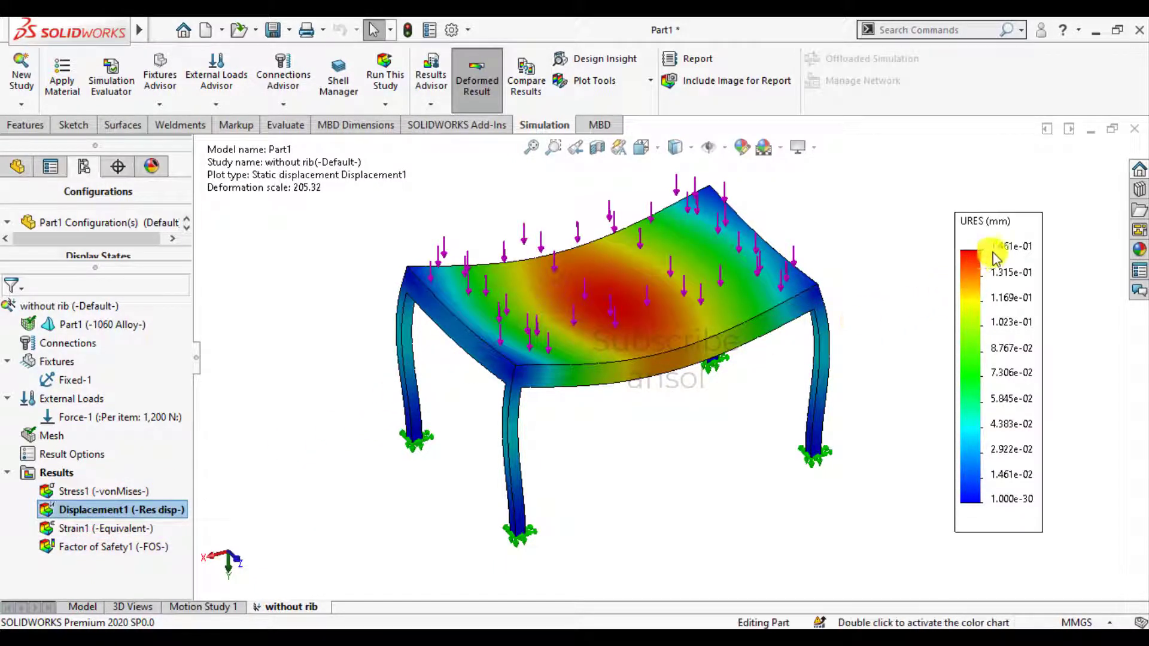
{"action": "double_click", "coordinate": [93, 549]}
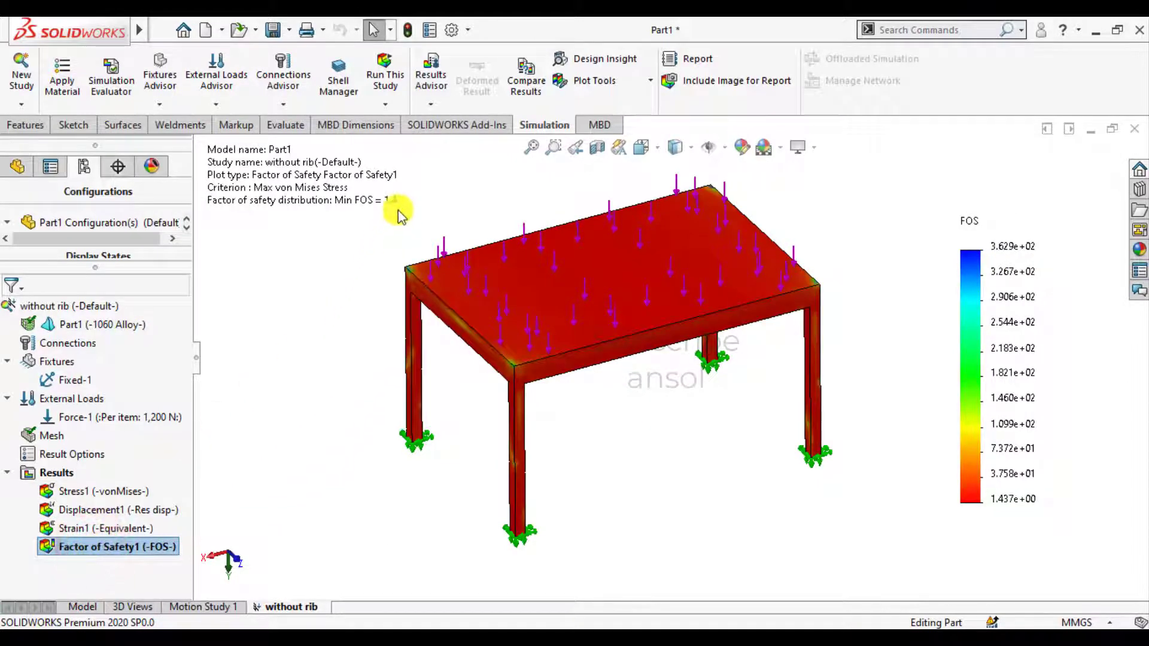
- Show the resultant displacement plot and play its animation
{"action": "double_click", "coordinate": [81, 510]}
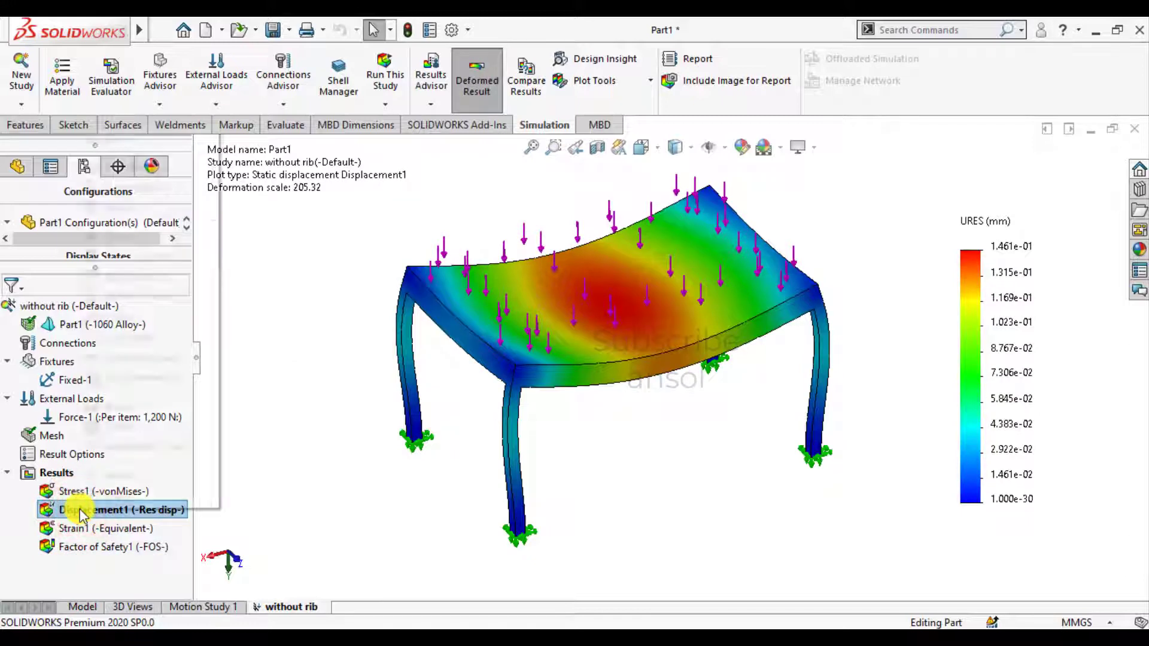
{"action": "right_click", "coordinate": [81, 509]}
{"action": "left_click", "coordinate": [111, 236]}
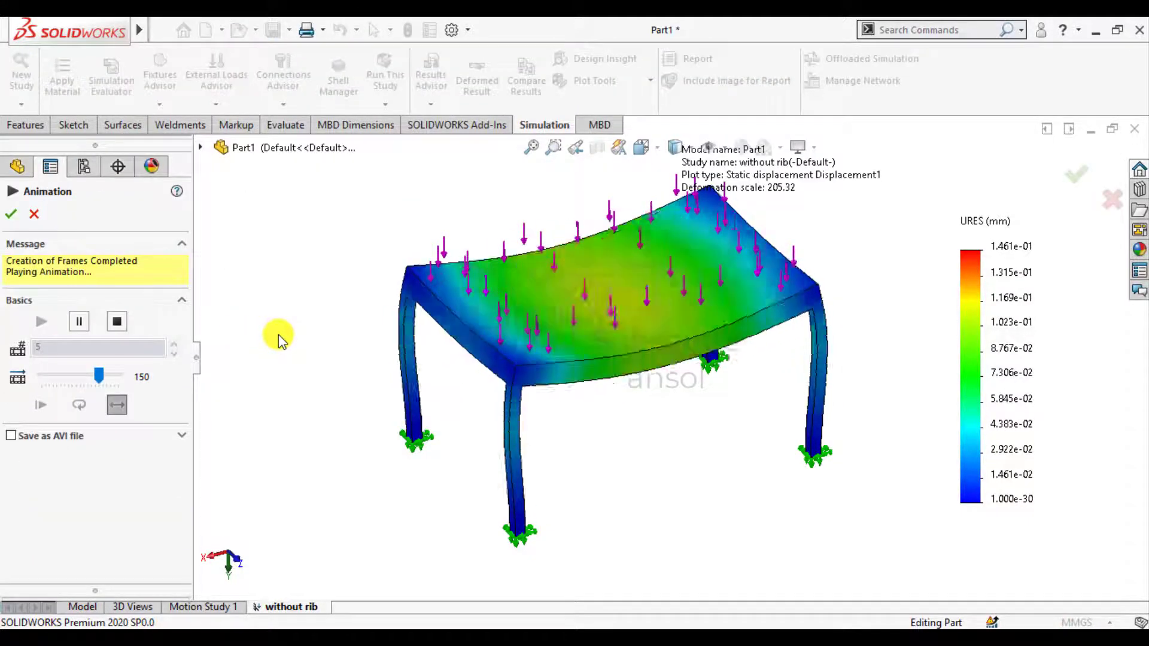
{"action": "left_click", "coordinate": [13, 216]}
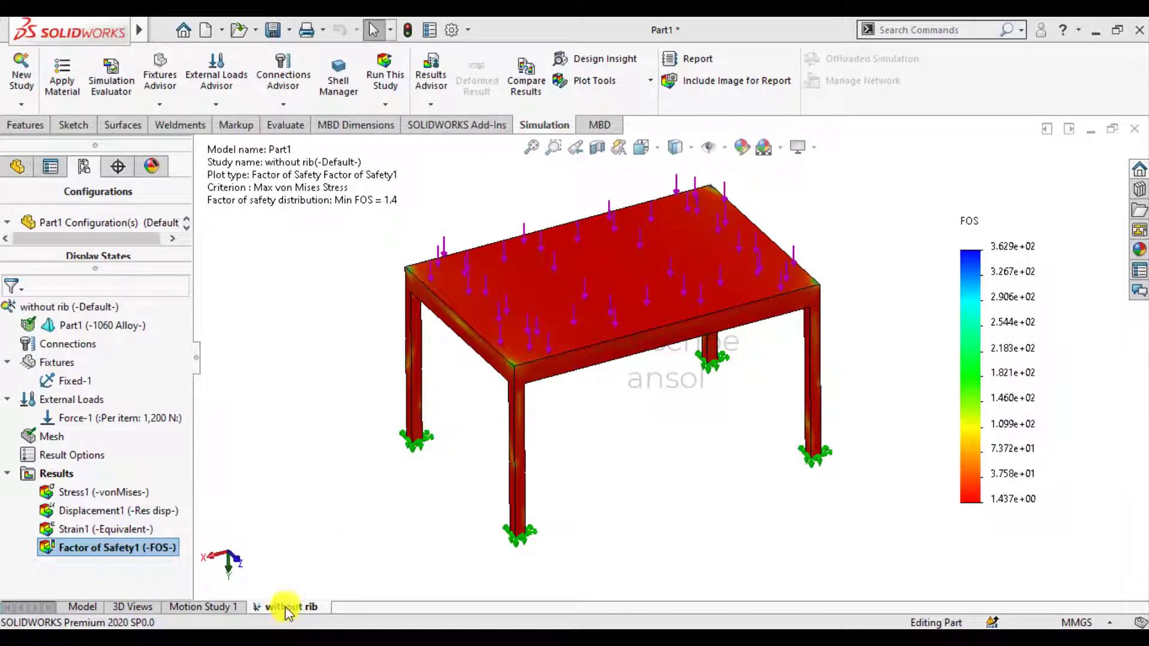
- Copy the "without rib" study to a new static study that uses the "with rib" configuration
{"action": "right_click", "coordinate": [287, 607]}
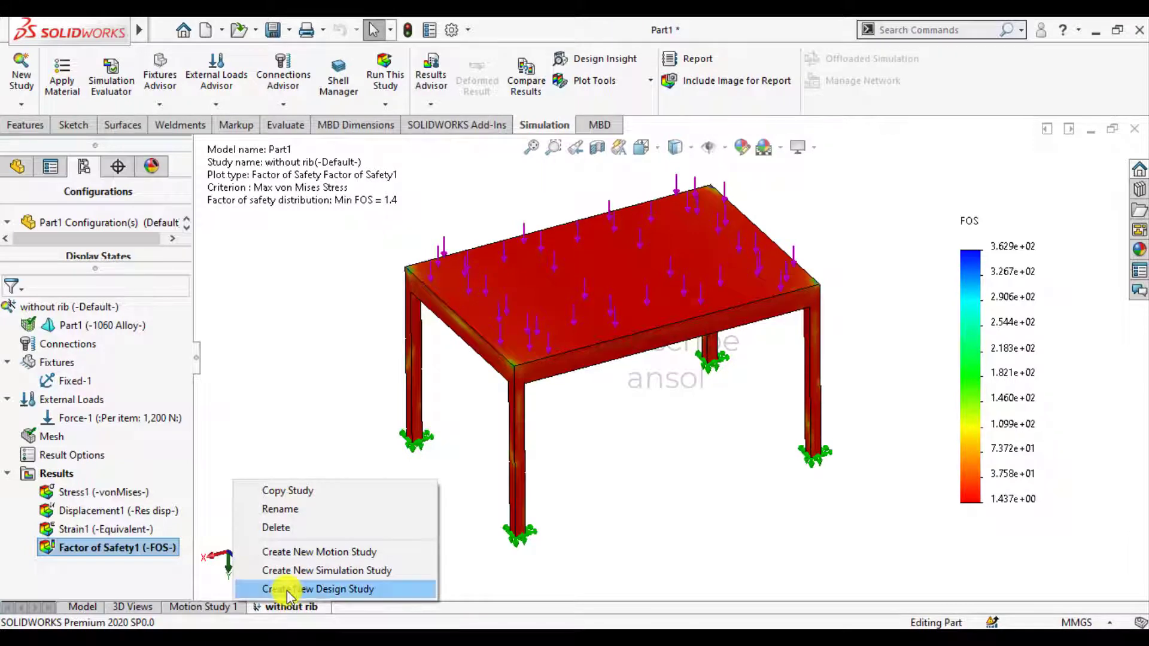
{"action": "left_click", "coordinate": [298, 490]}
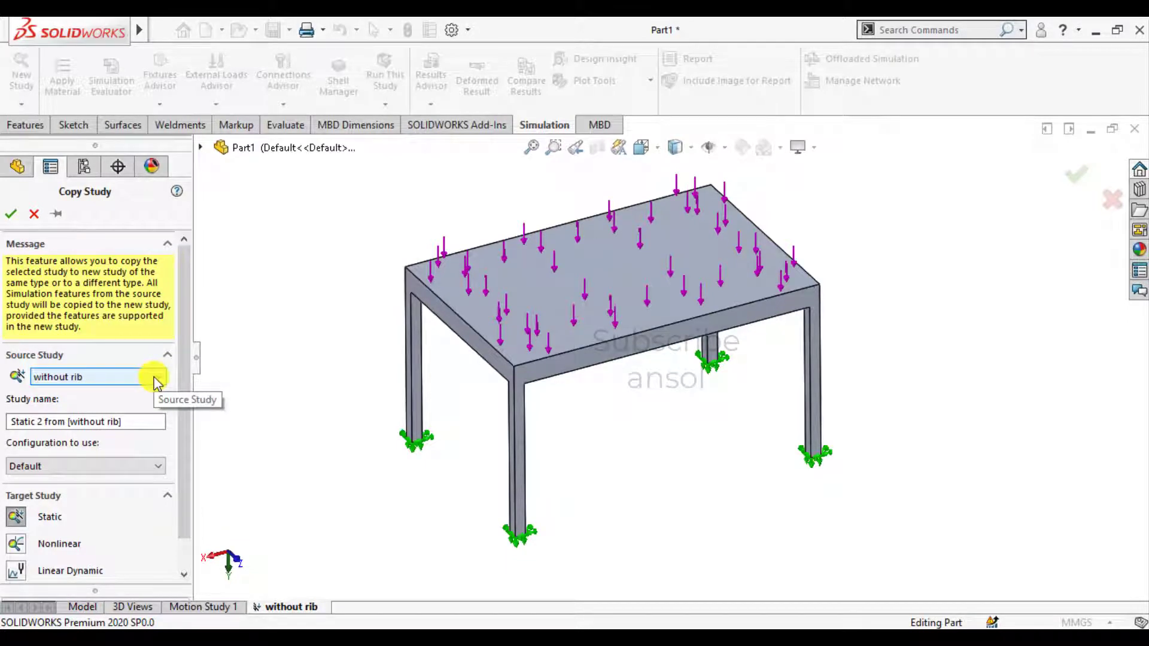
{"action": "left_click", "coordinate": [131, 466]}
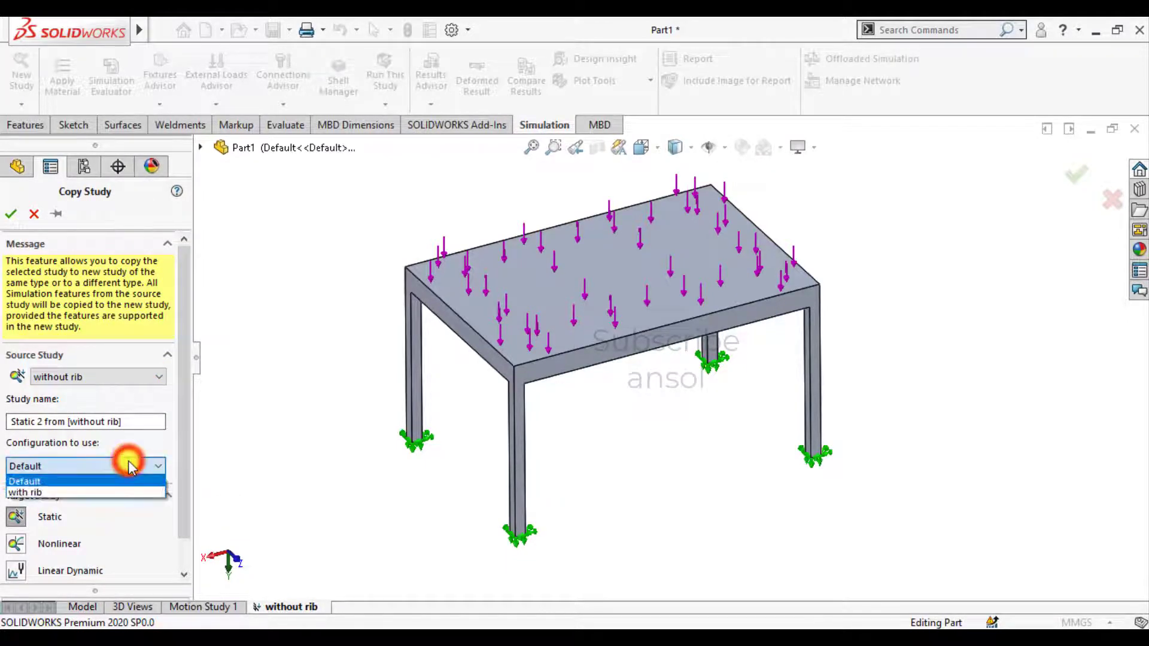
{"action": "left_click", "coordinate": [50, 494]}
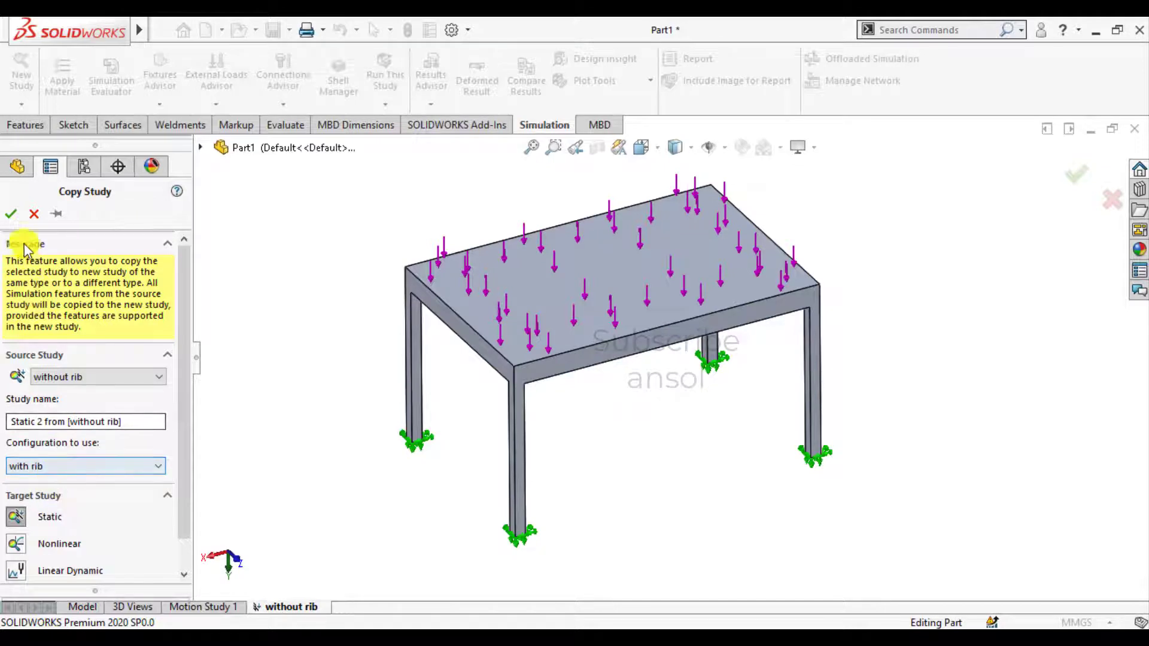
{"action": "left_click", "coordinate": [12, 217]}
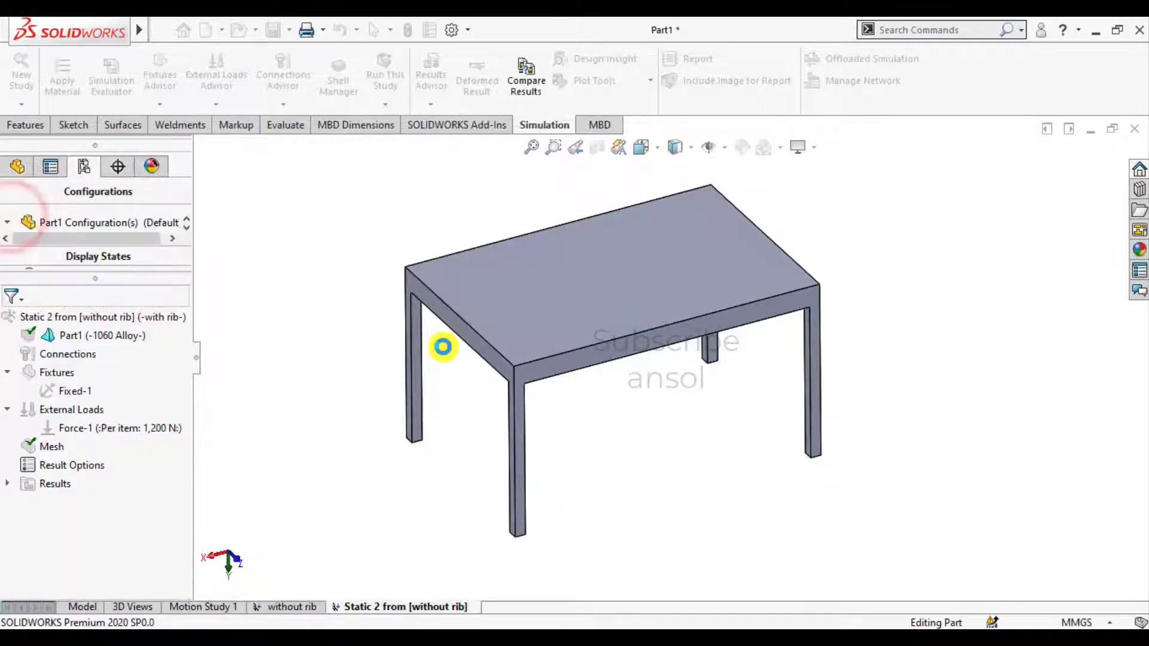
- Activate the SW configuration of the copied study and inspect the ribs under the tabletop
{"action": "middle_click_drag", "start_coordinate": [662, 451], "coordinate": [662, 303]}
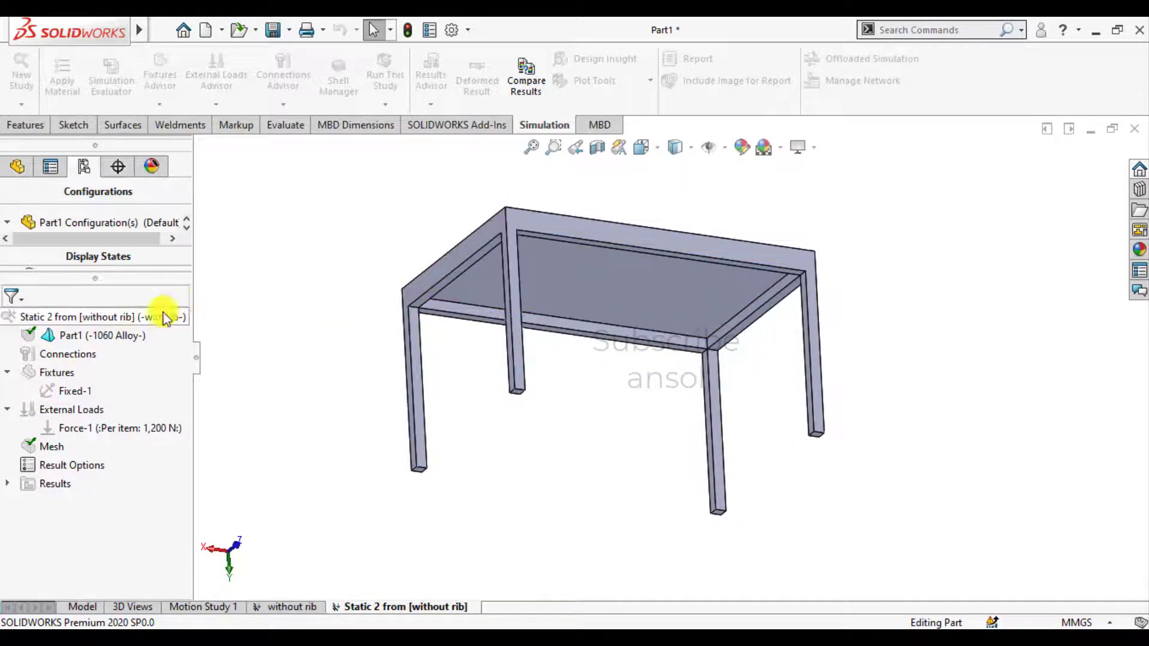
{"action": "left_click", "coordinate": [99, 337]}
{"action": "right_click", "coordinate": [99, 338]}
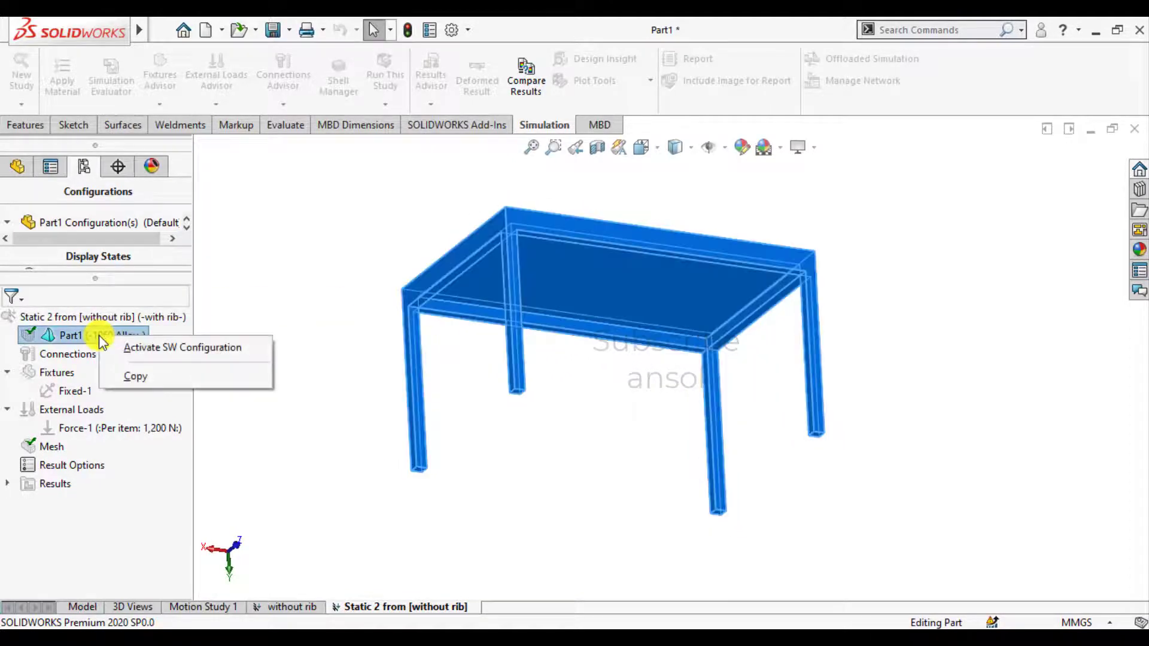
{"action": "left_click", "coordinate": [128, 345]}
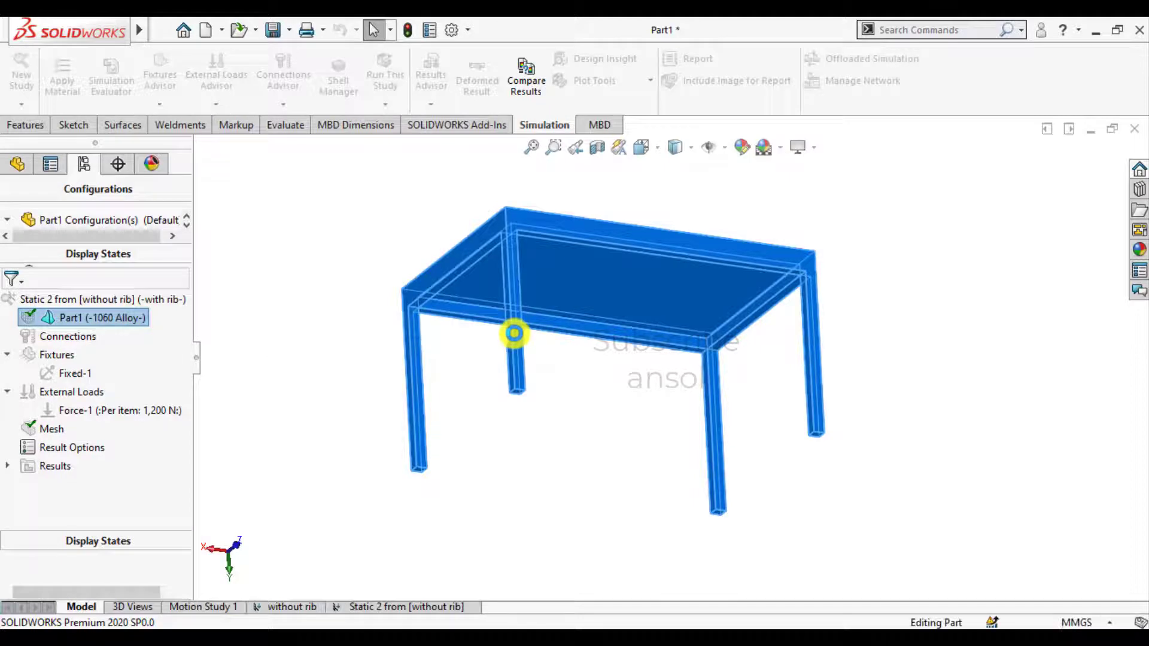
{"action": "middle_click_drag", "start_coordinate": [585, 431], "coordinate": [559, 413]}
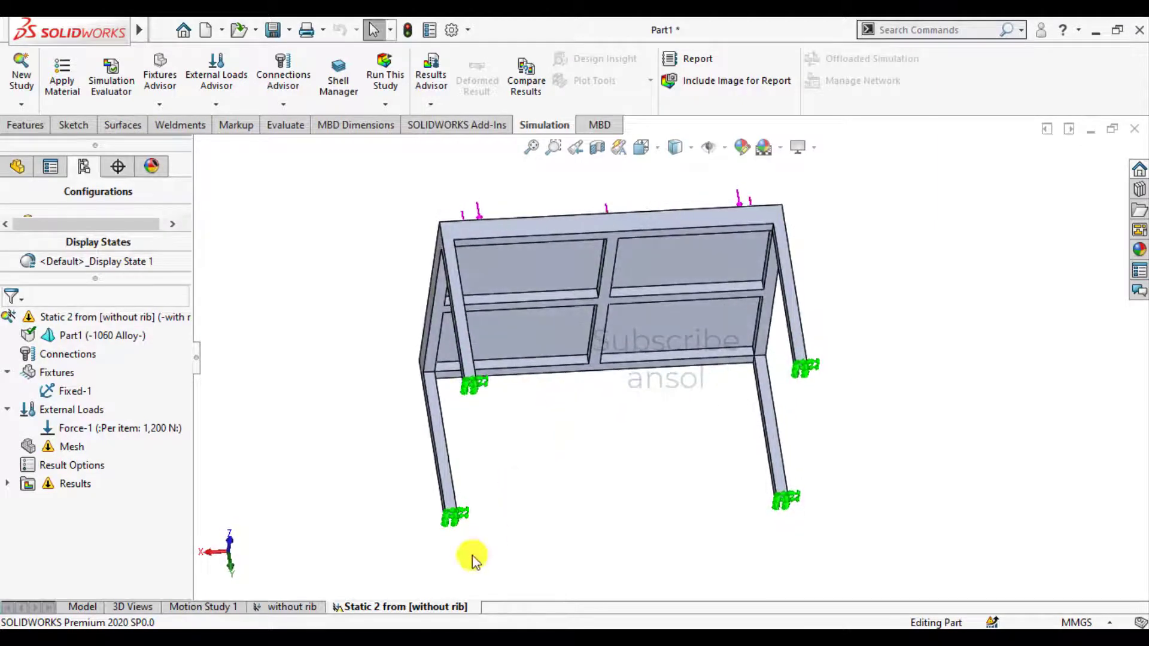
- Rename the copied static study "with rib"
{"action": "right_click", "coordinate": [399, 610]}
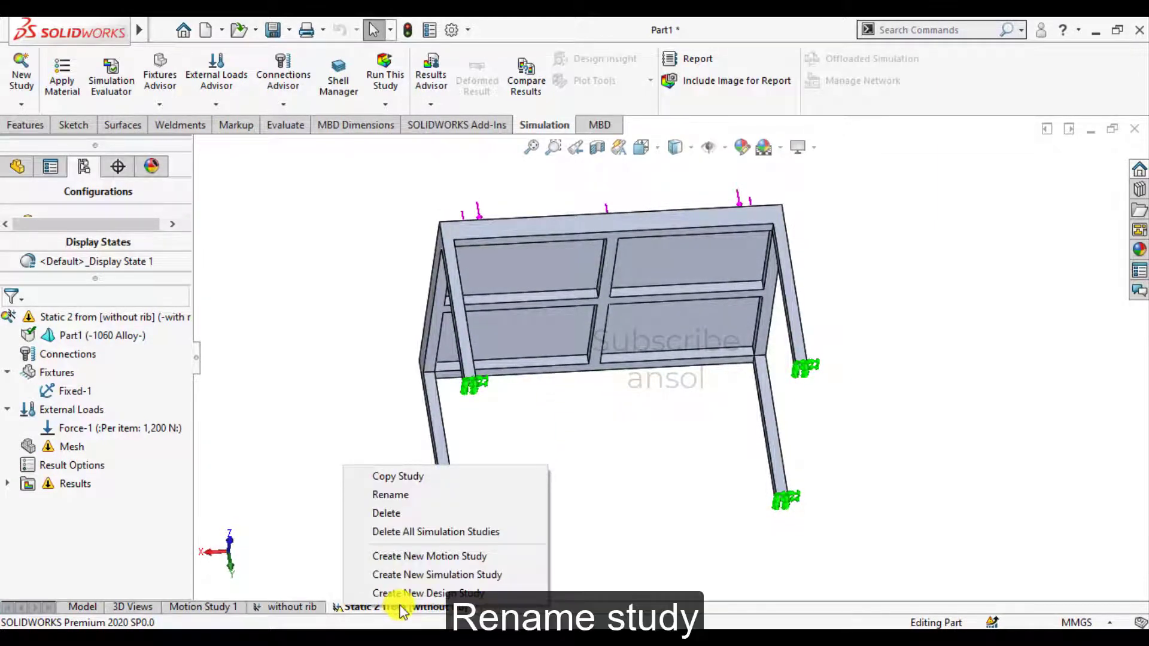
{"action": "left_click", "coordinate": [395, 495]}
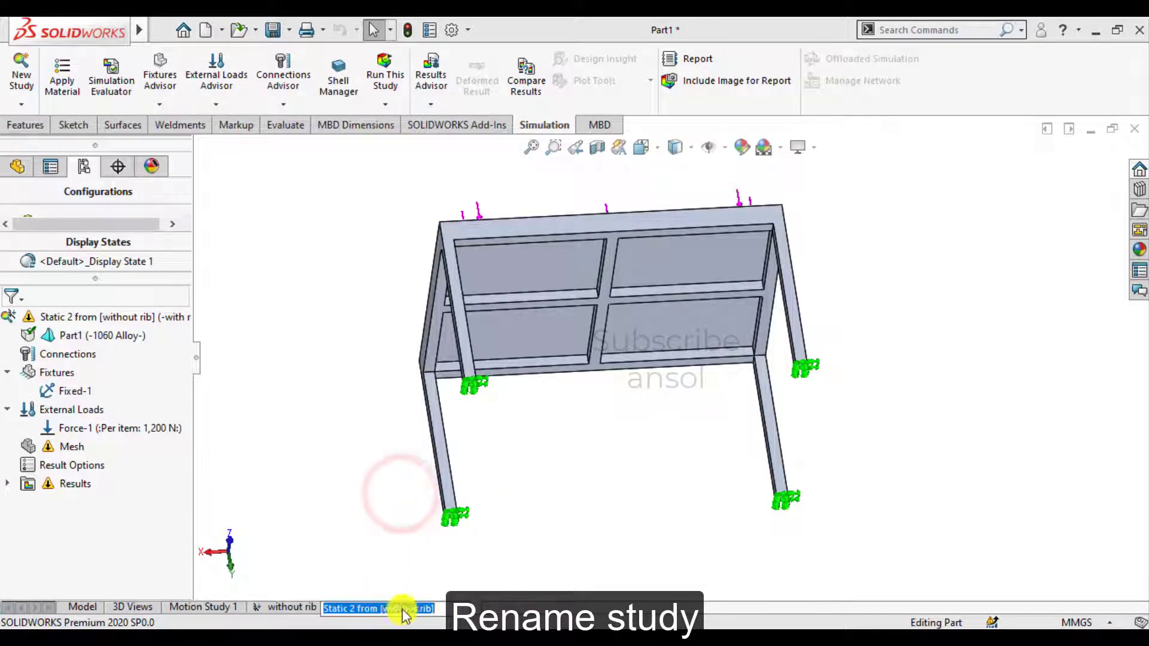
{"action": "type", "text": "wi"}
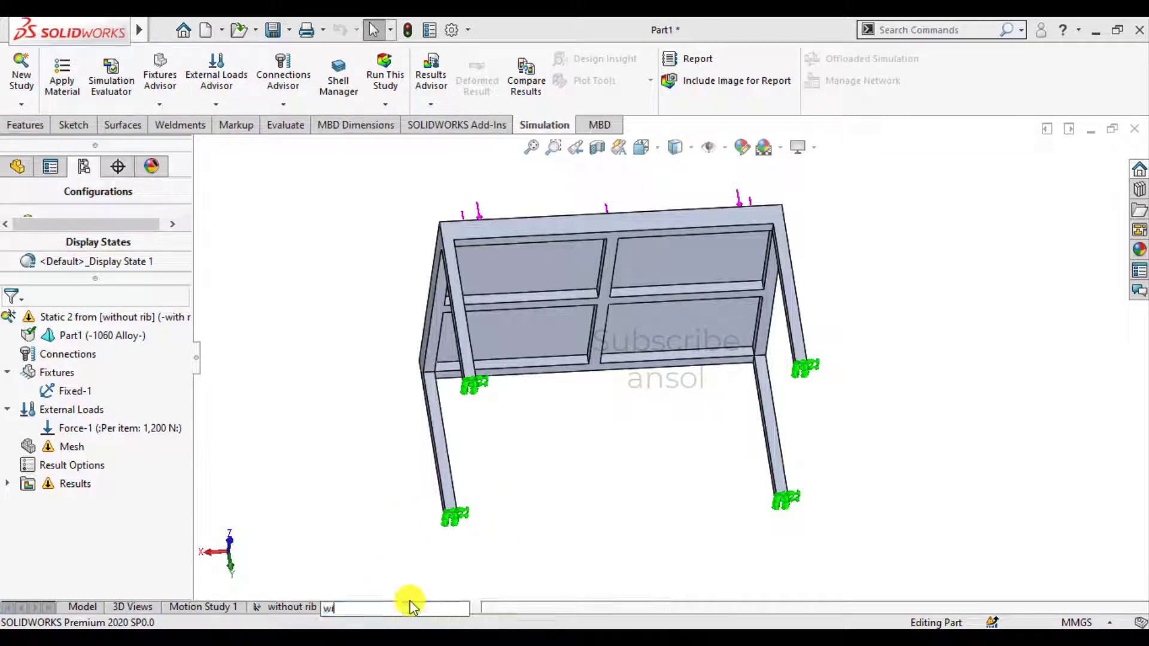
{"action": "type", "text": "th rin"}
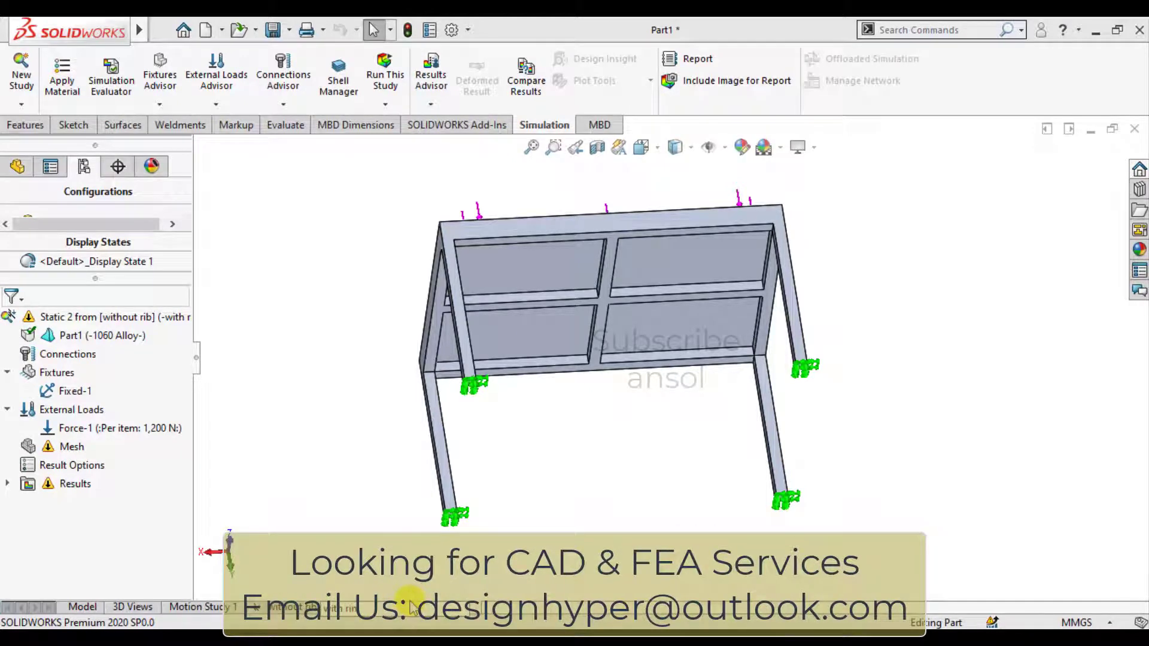
{"action": "left_click", "coordinate": [316, 532]}
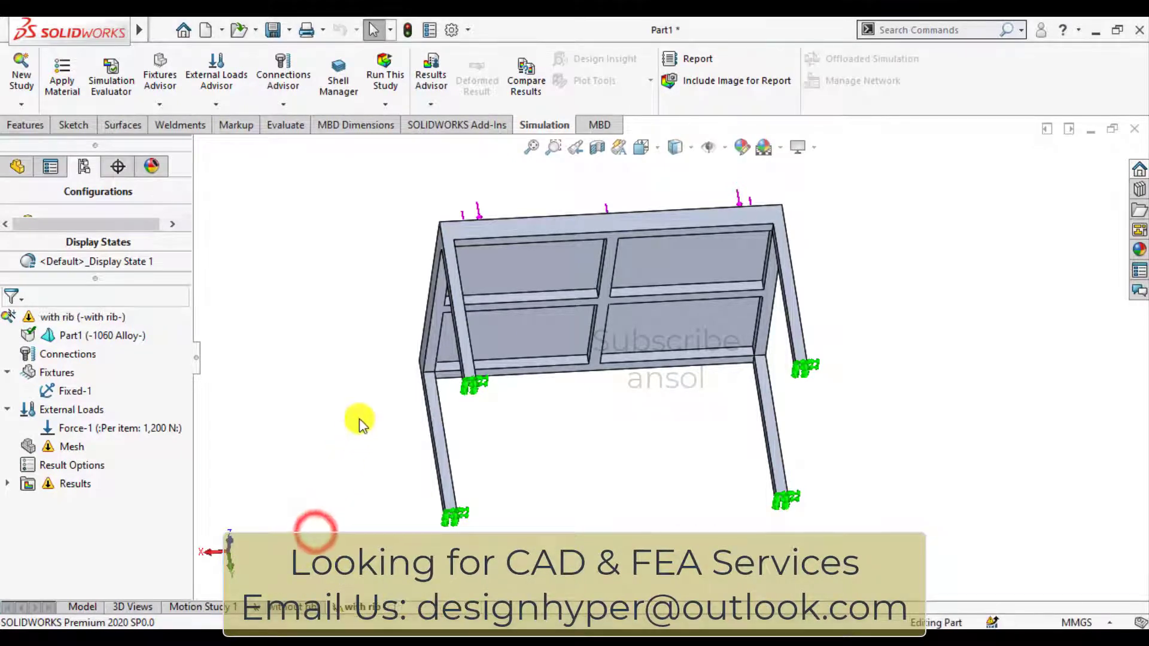
- Run the "with rib" study and dismiss the unsaved document notification
{"action": "middle_click_drag", "start_coordinate": [343, 396], "coordinate": [365, 493]}
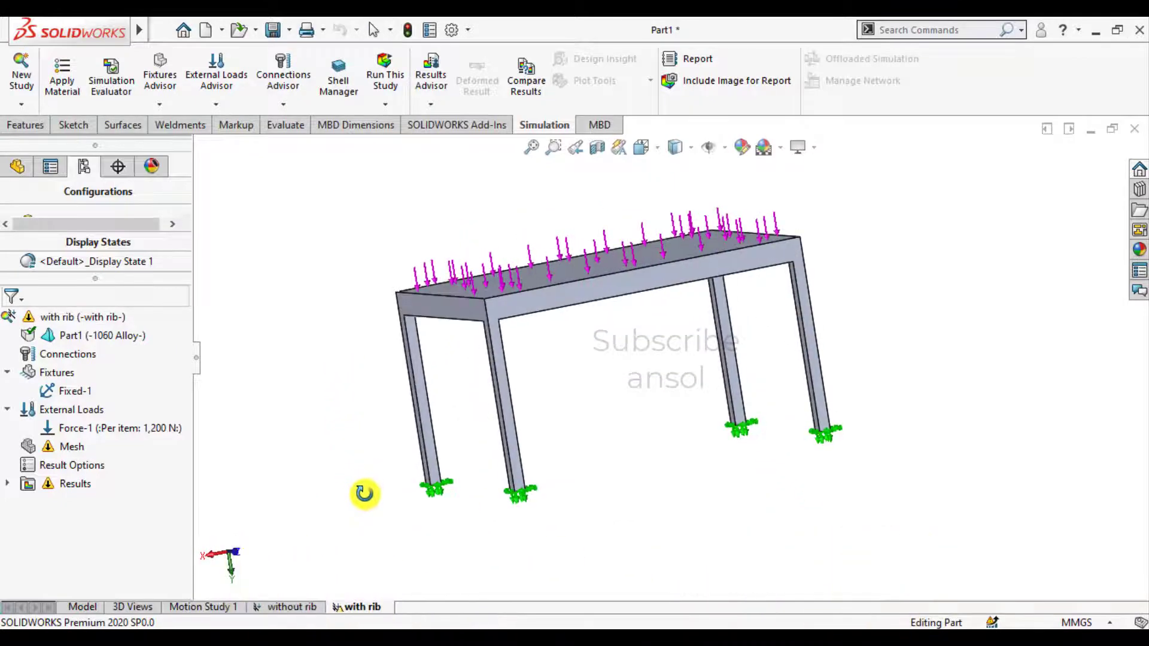
{"action": "middle_click_drag", "start_coordinate": [323, 249], "coordinate": [349, 272]}
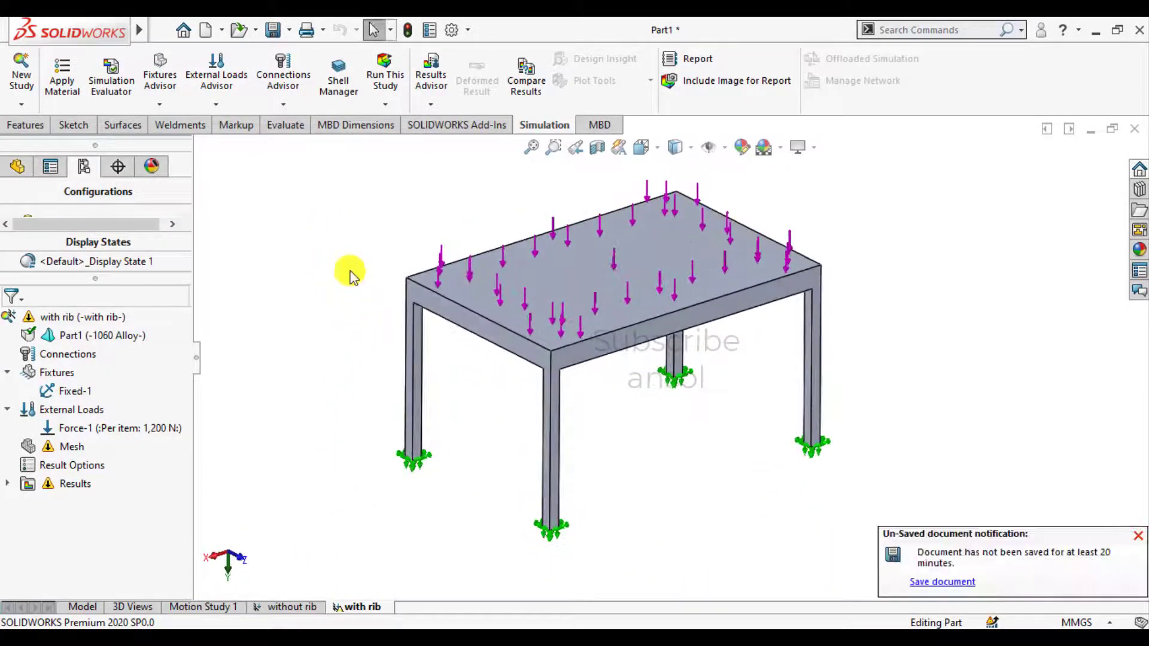
{"action": "left_click", "coordinate": [383, 80]}
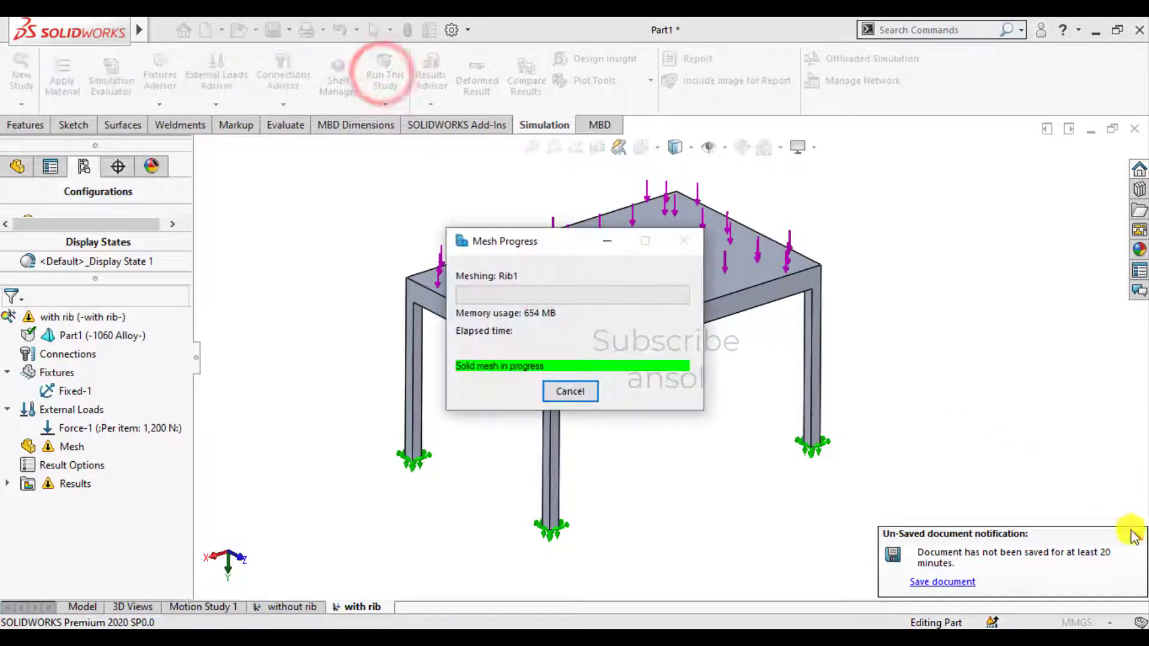
{"action": "left_click", "coordinate": [1135, 536]}
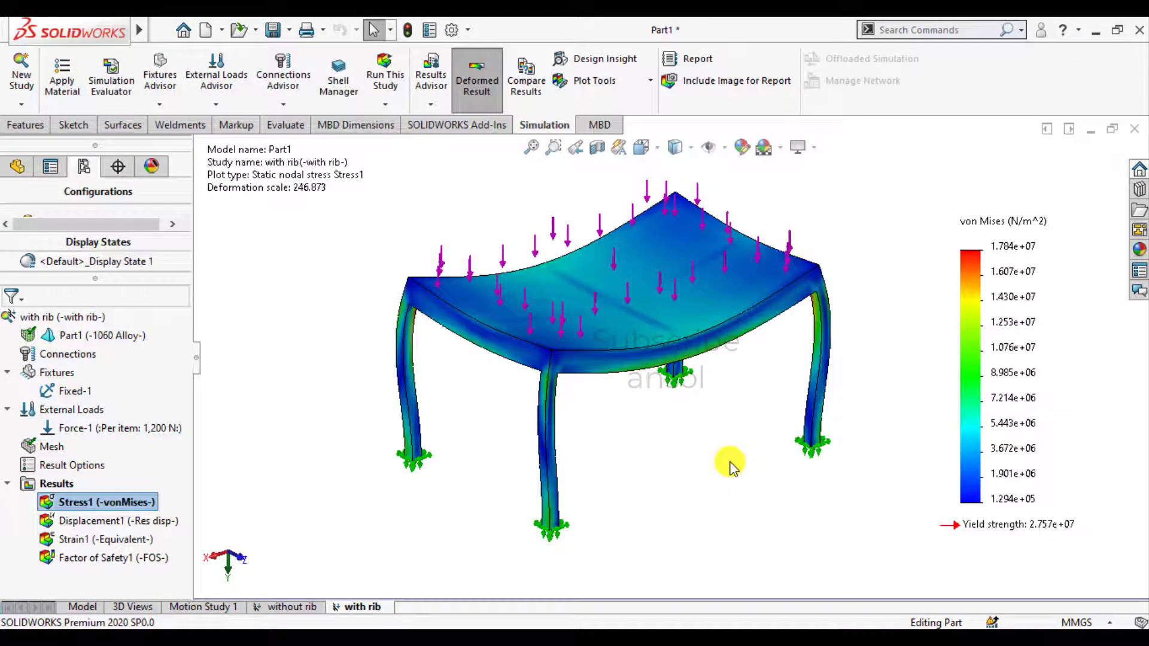
- Review the von Mises stress plot of the ribbed table, and show its resultant displacement plot to inspect the ribs from below
{"action": "left_click", "coordinate": [284, 445]}
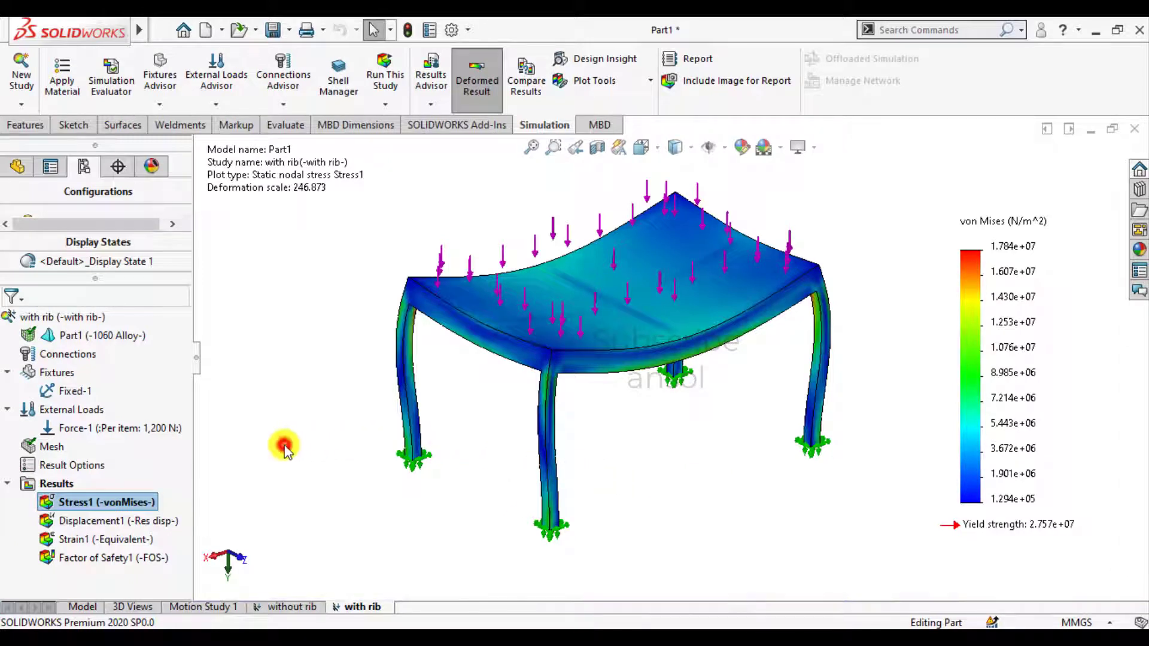
{"action": "double_click", "coordinate": [84, 522]}
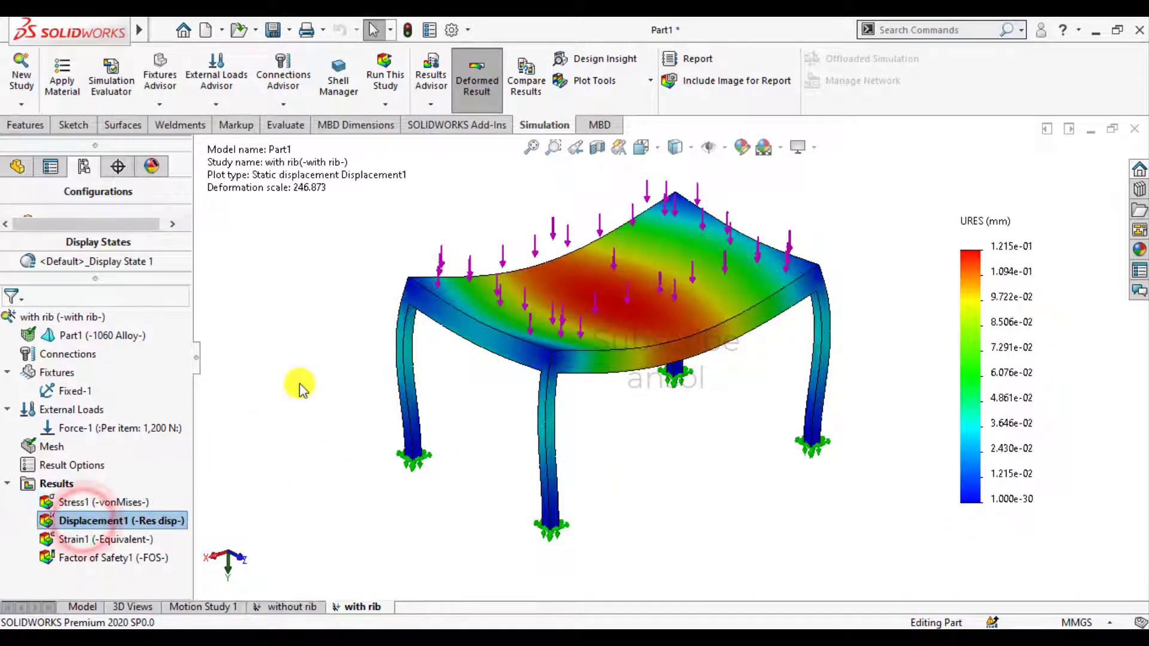
{"action": "mouse_move", "coordinate": [718, 515]}
{"action": "middle_mouse_down"}
{"action": "mouse_move", "coordinate": [697, 449]}
{"action": "mouse_move", "coordinate": [690, 336]}
{"action": "mouse_move", "coordinate": [696, 359]}
{"action": "middle_mouse_up"}
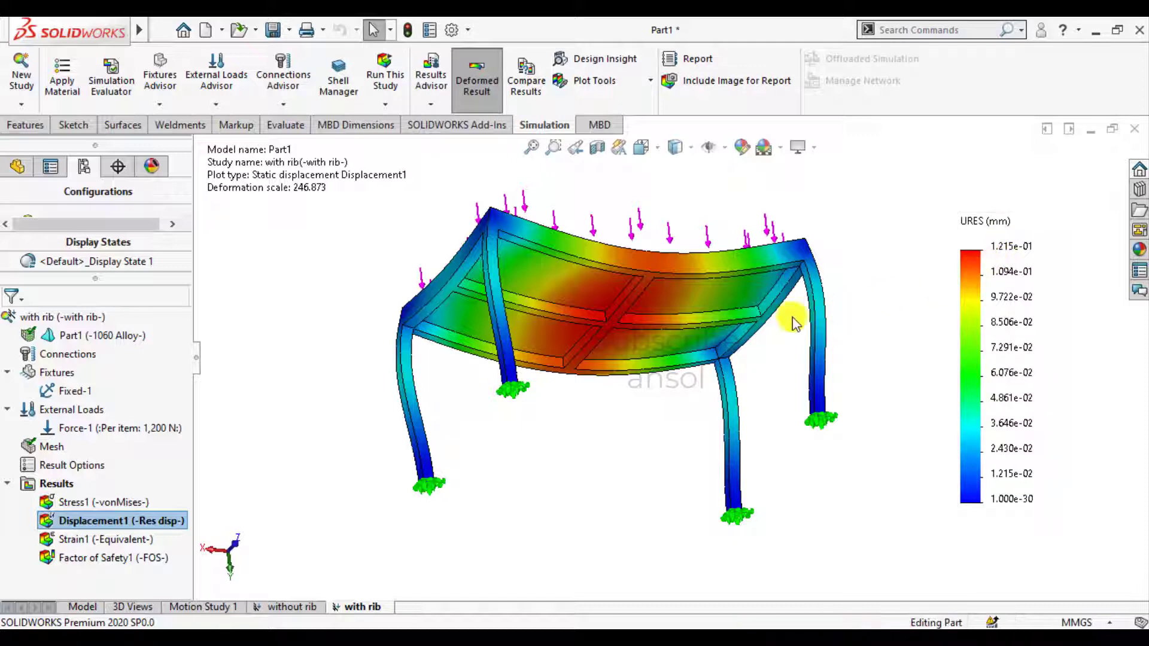
- Show the factor of safety plot of the ribbed table and examine its distribution and minimum value
{"action": "double_click", "coordinate": [70, 560]}
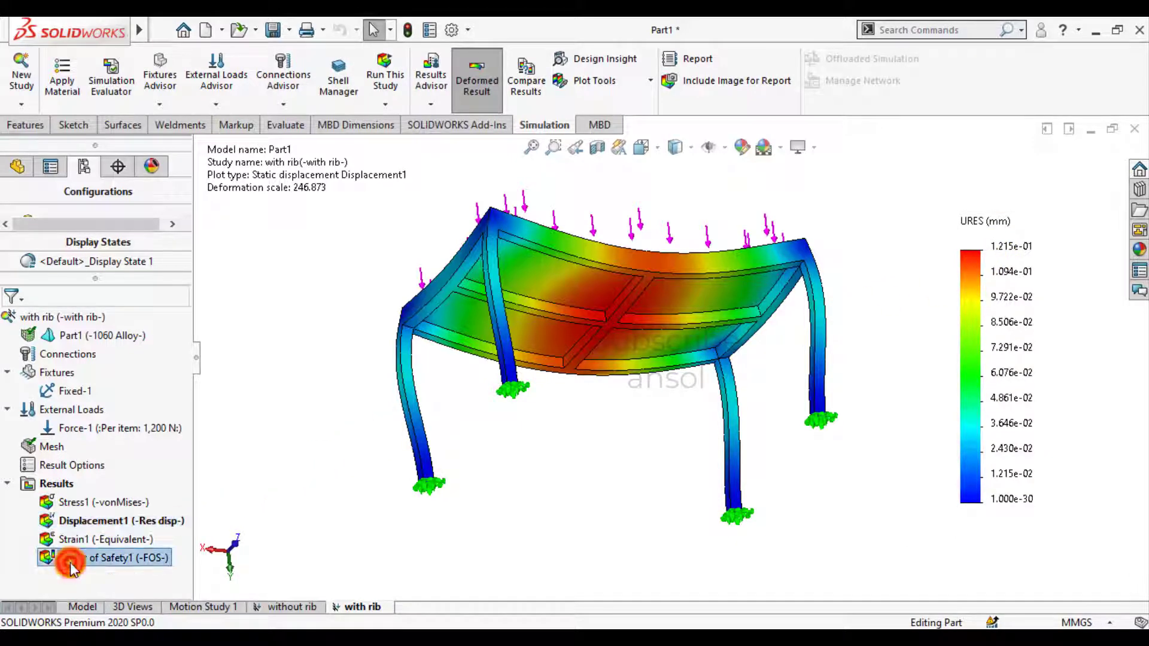
{"action": "middle_click_drag", "start_coordinate": [630, 466], "coordinate": [617, 519]}
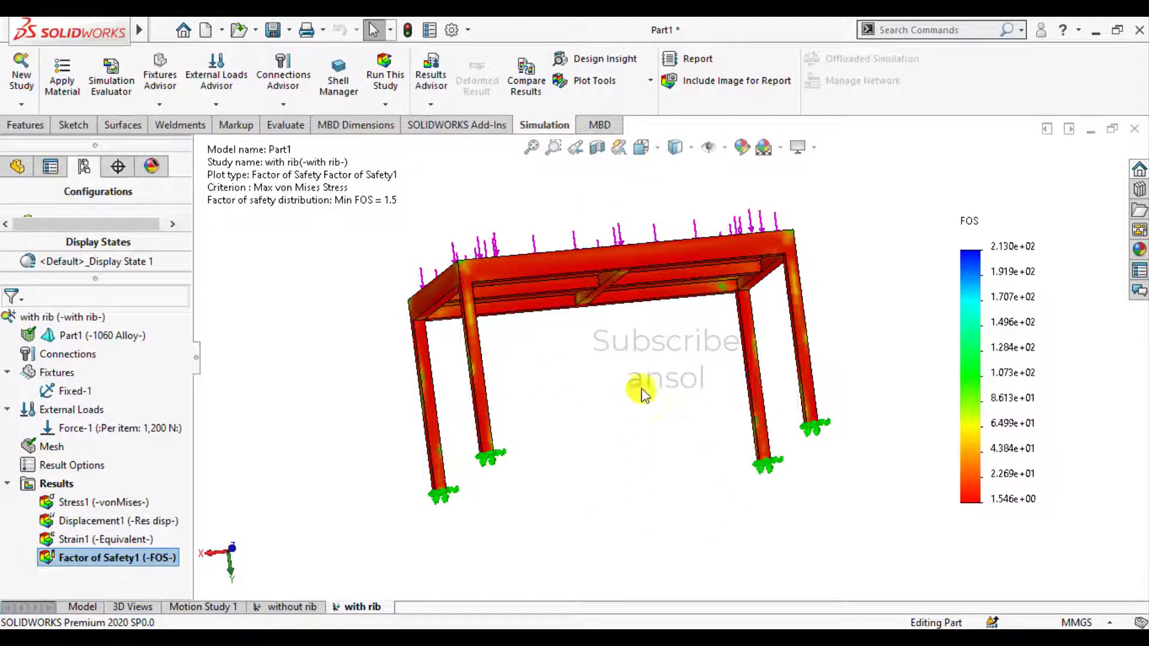
{"action": "mouse_move", "coordinate": [639, 419]}
{"action": "middle_mouse_down"}
{"action": "mouse_move", "coordinate": [644, 487]}
{"action": "mouse_move", "coordinate": [663, 518]}
{"action": "mouse_move", "coordinate": [630, 473]}
{"action": "middle_mouse_up"}
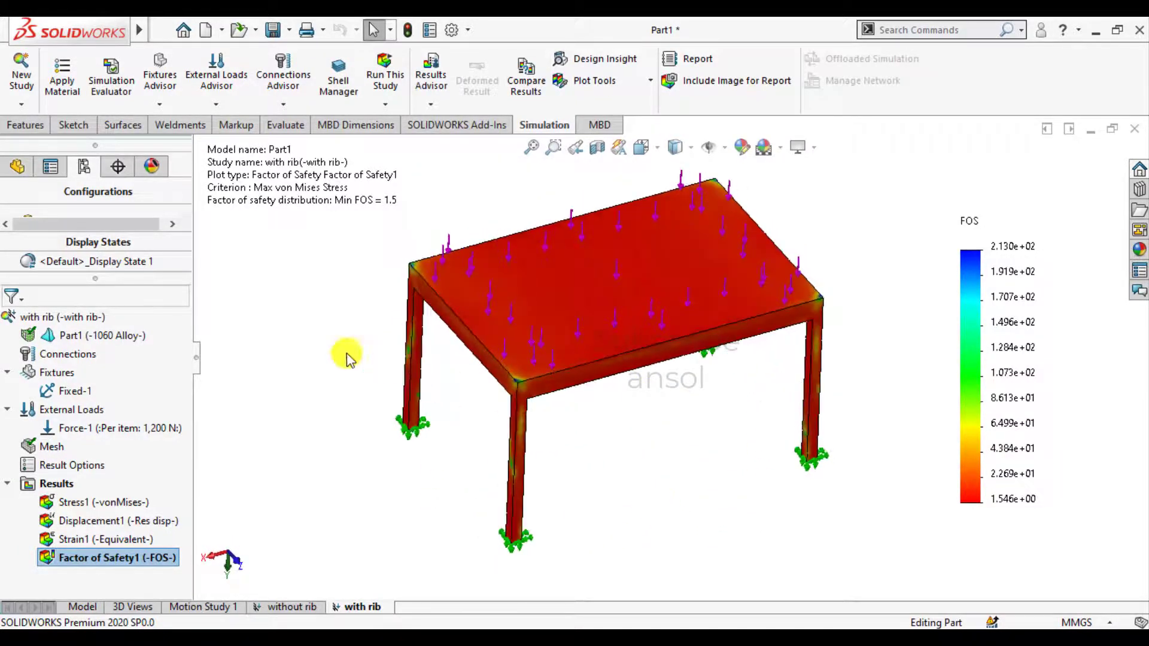
{"action": "left_click", "coordinate": [395, 206]}
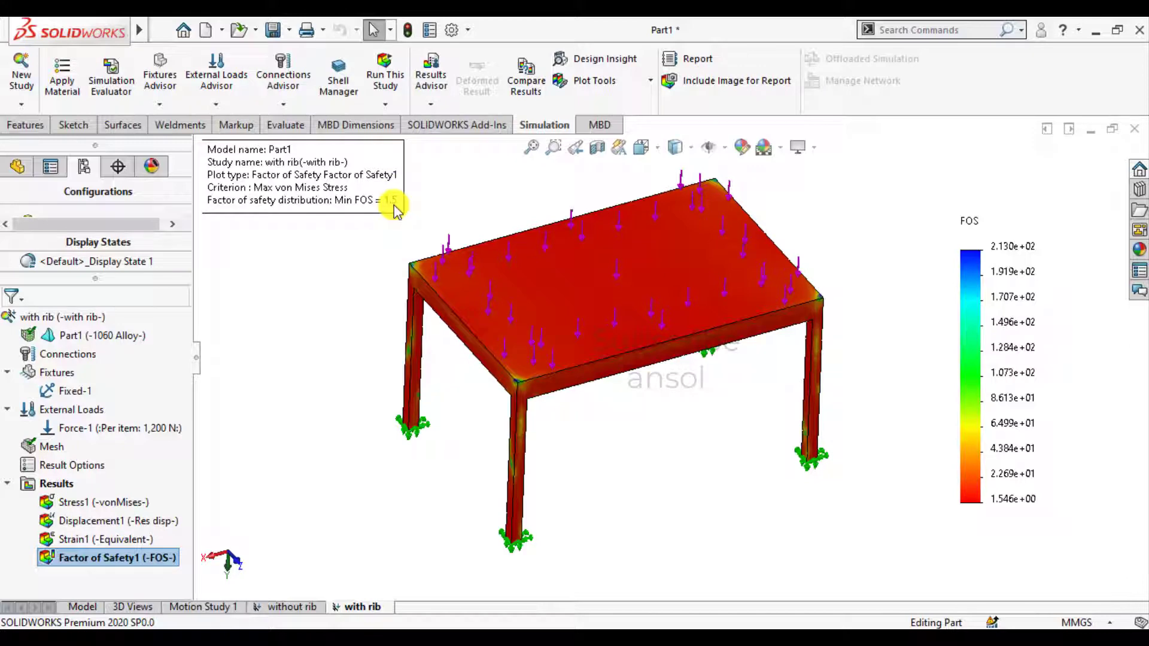
{"action": "middle_click_drag", "start_coordinate": [291, 421], "coordinate": [295, 384]}
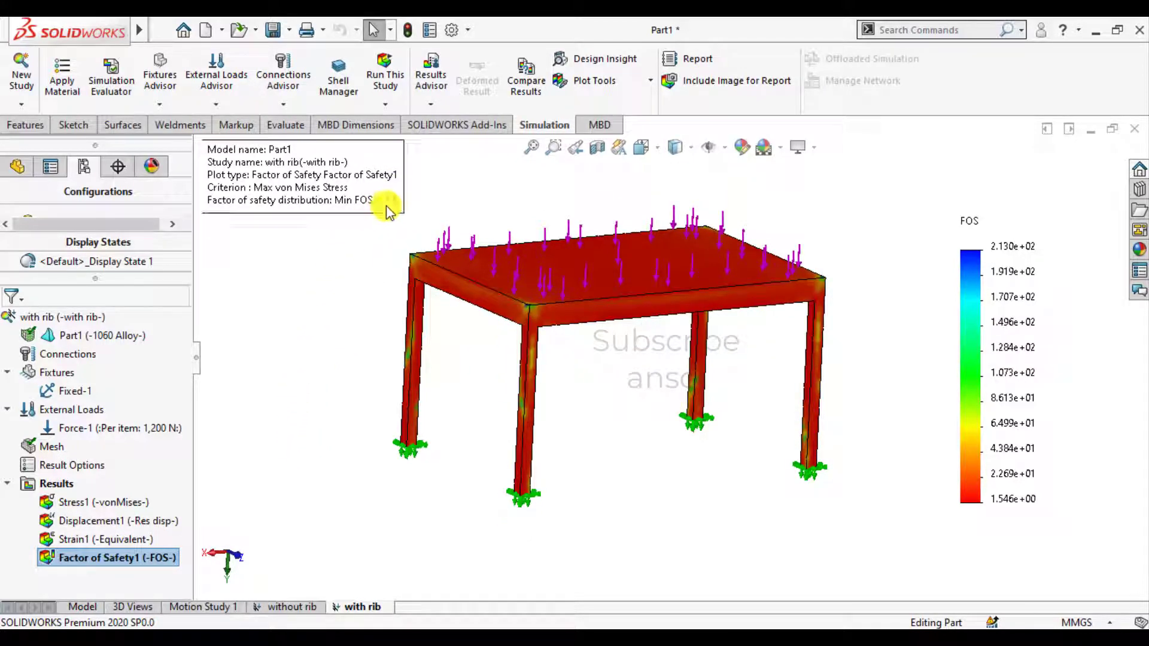
{"action": "middle_click_drag", "start_coordinate": [353, 408], "coordinate": [346, 436]}
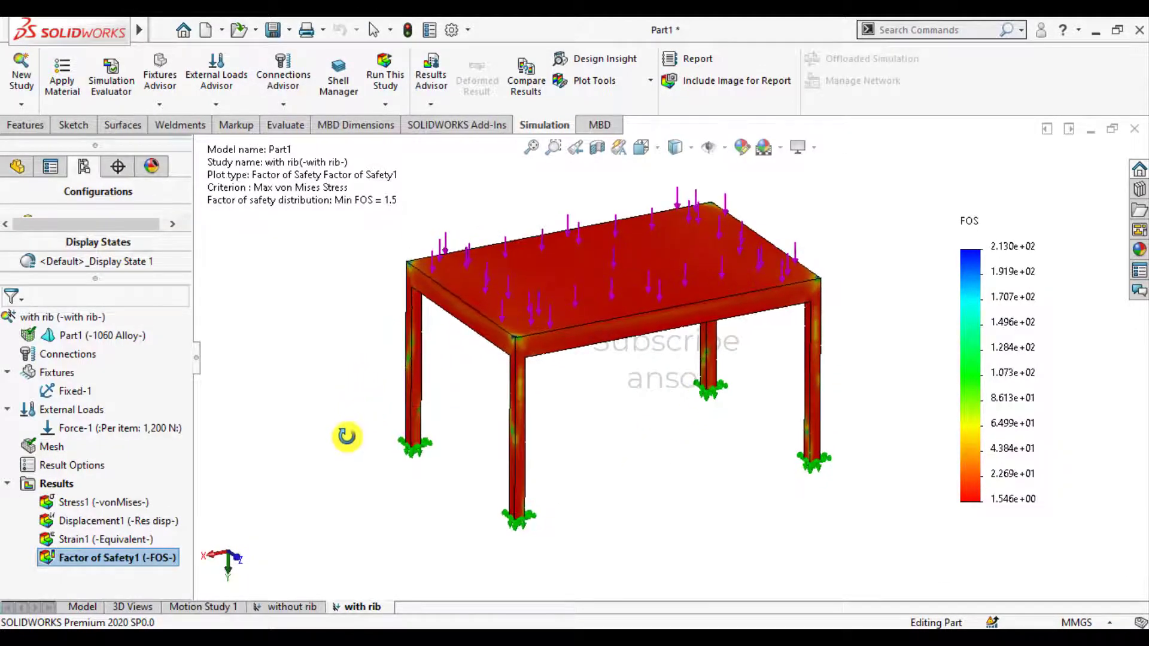
- Show the resultant displacement plot of the ribbed table and animate it, viewing the deformation from below
{"action": "double_click", "coordinate": [91, 526]}
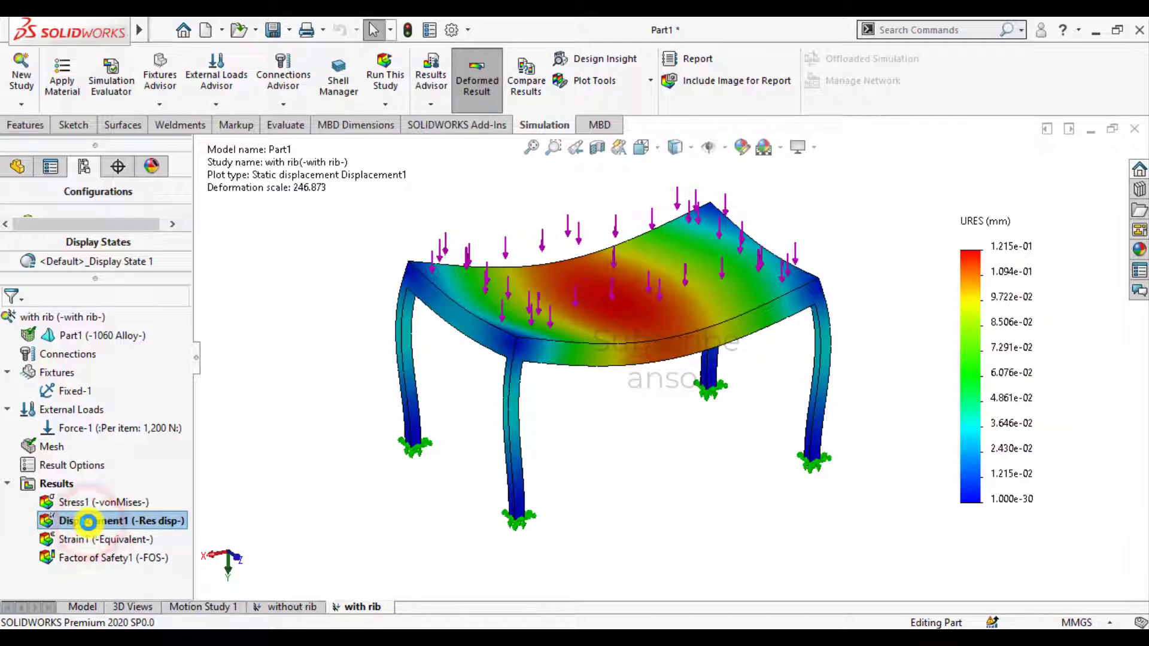
{"action": "right_click", "coordinate": [90, 525]}
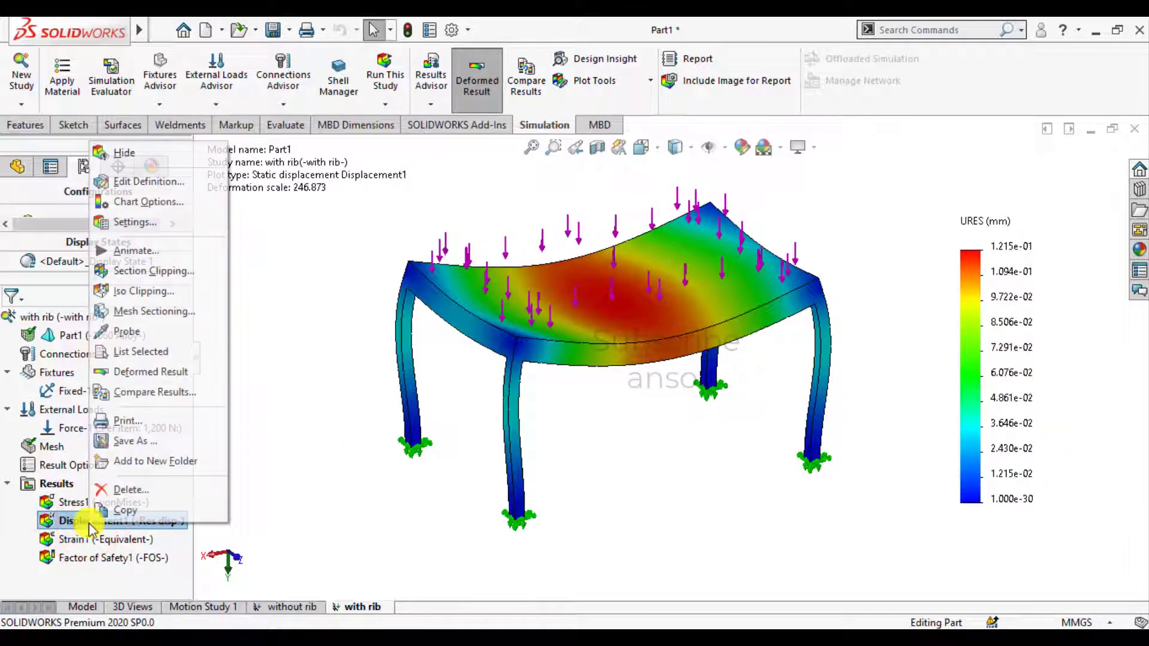
{"action": "left_click", "coordinate": [135, 256]}
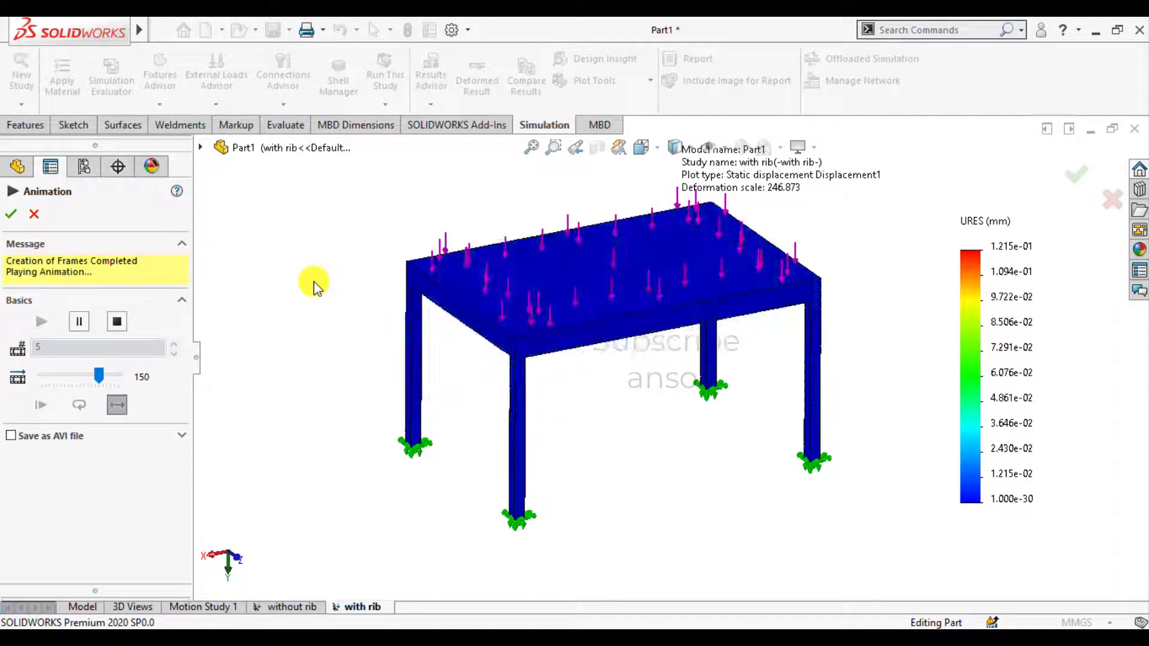
{"action": "middle_click_drag", "start_coordinate": [275, 384], "coordinate": [272, 264]}
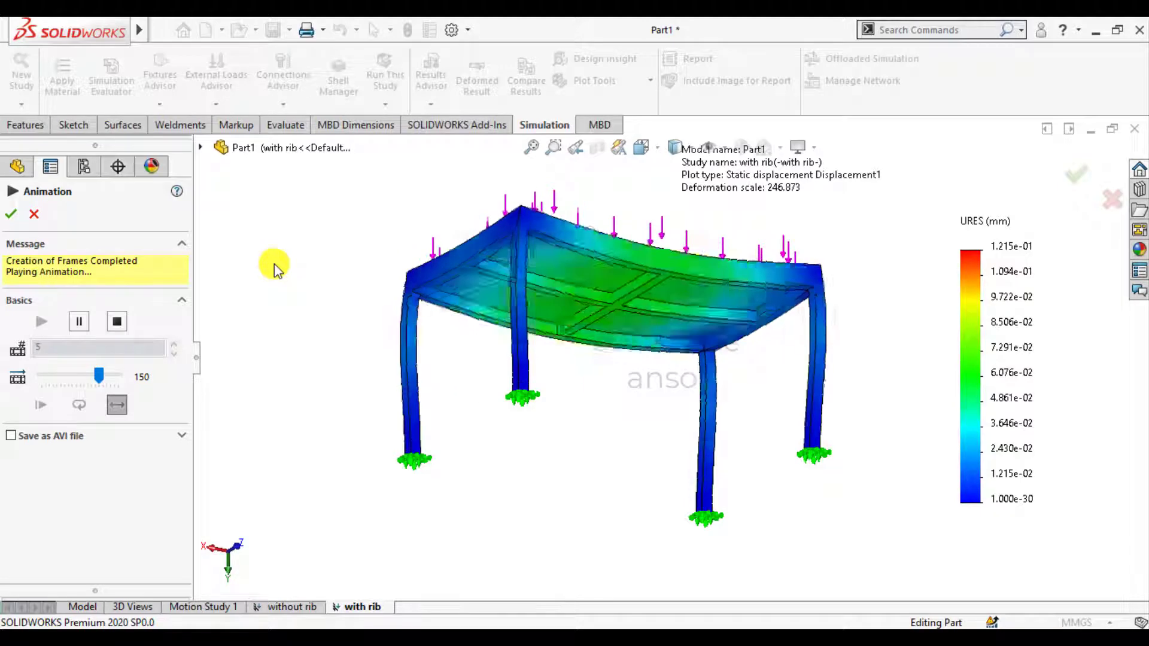
- Stop the displacement animation, set its number of frames to 30 and play it again
{"action": "left_click", "coordinate": [118, 322]}
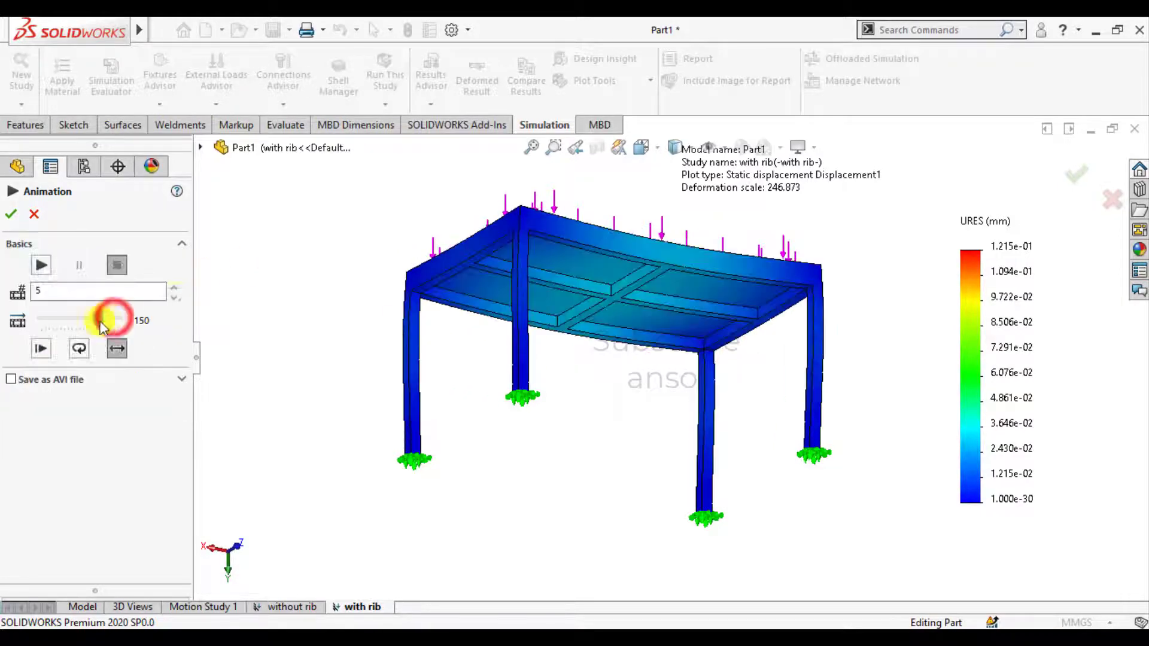
{"action": "left_click", "coordinate": [39, 293]}
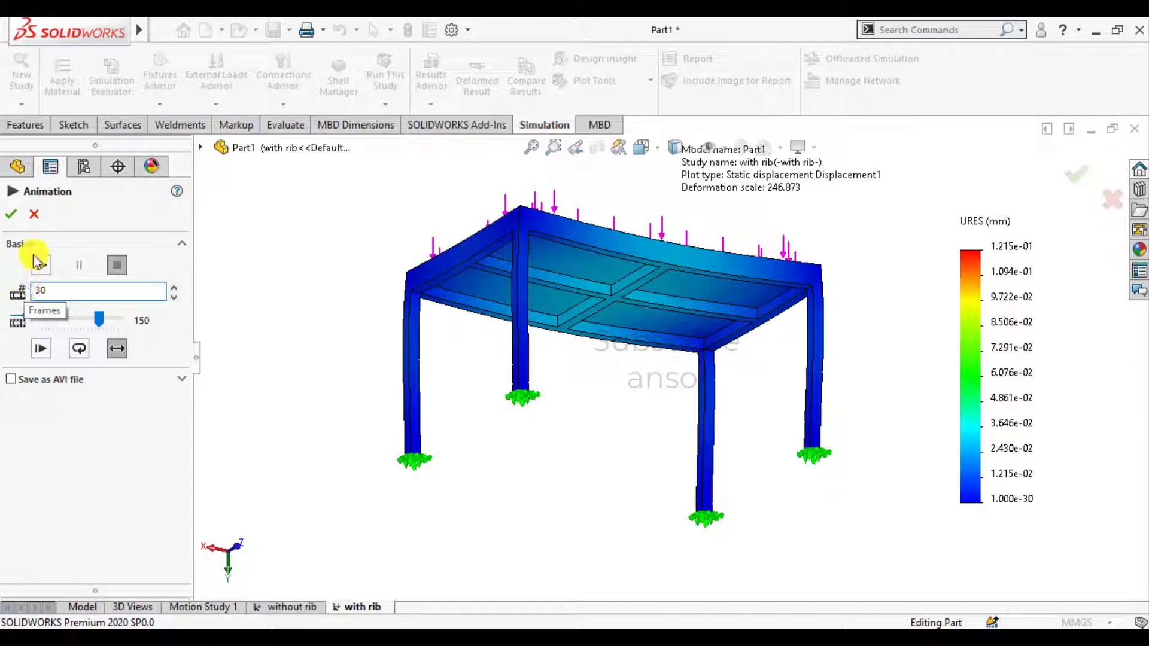
{"action": "left_click", "coordinate": [41, 265]}
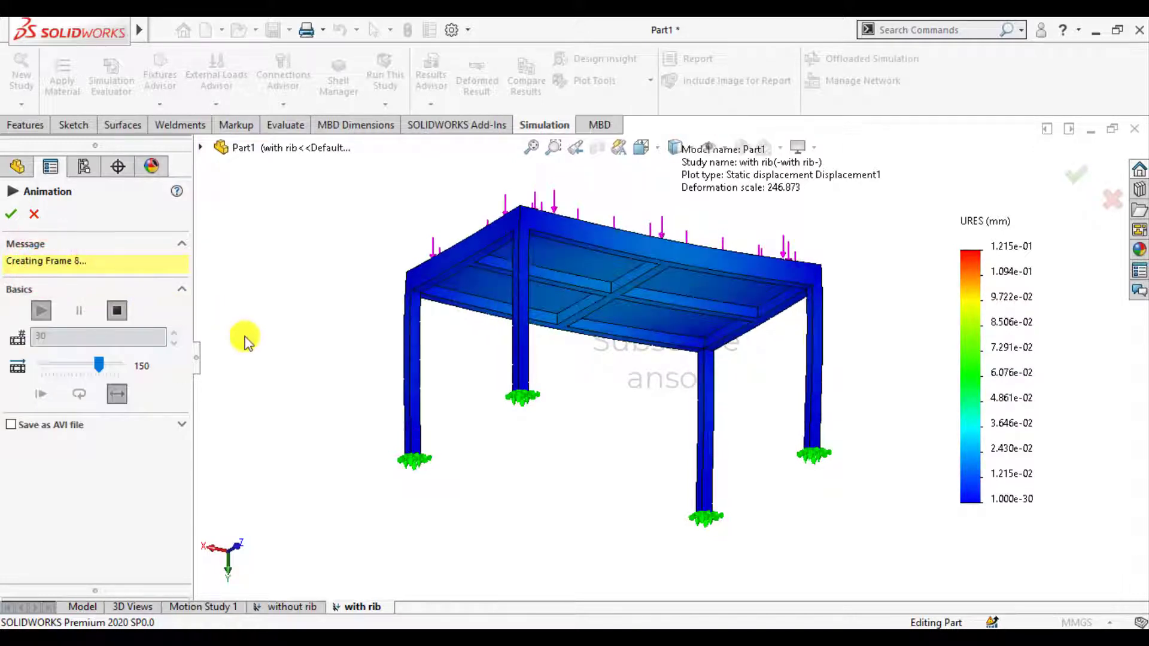